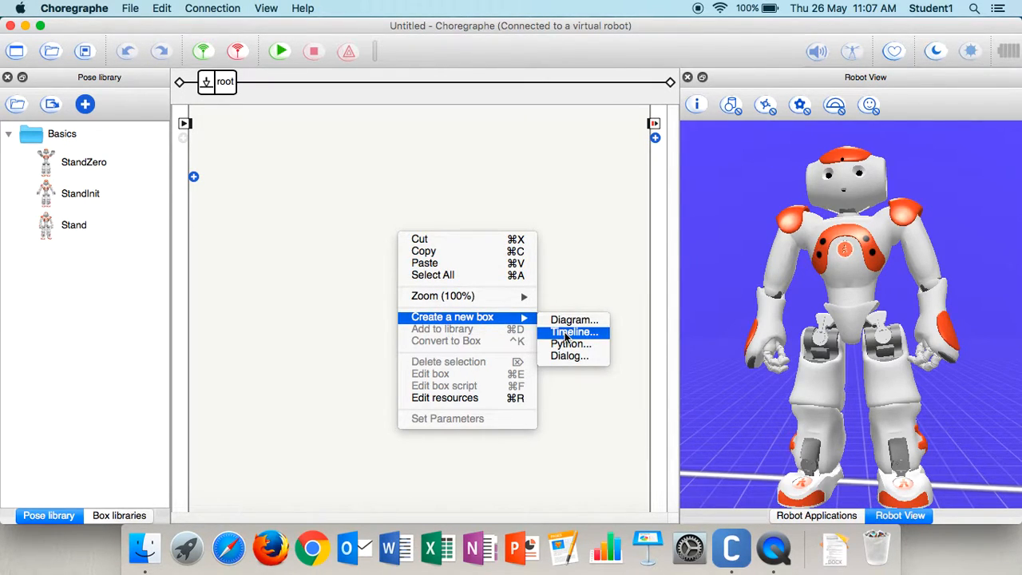
- Create a new Timeline box named SYoga and open it for editing
click(568, 332)
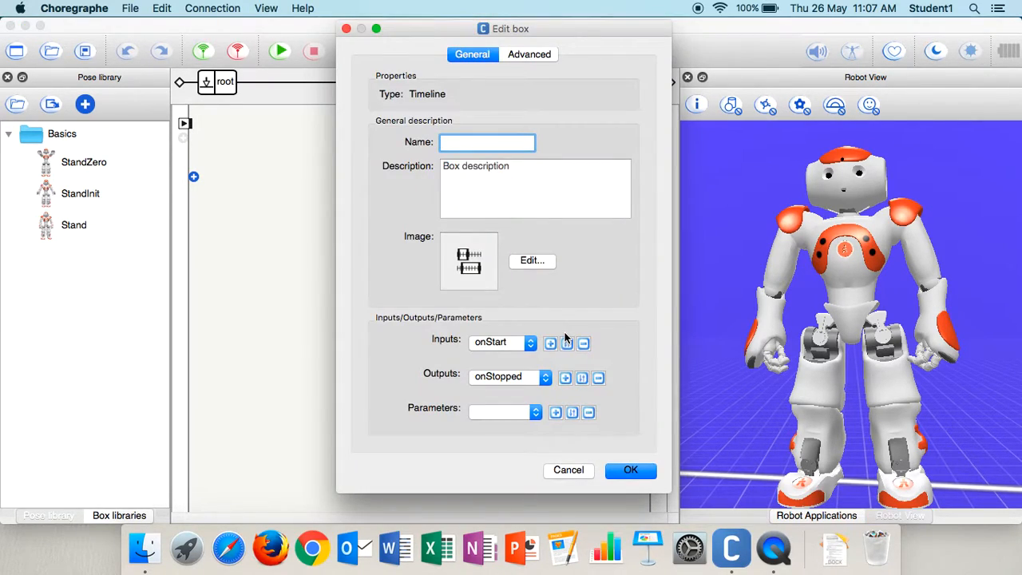
click(630, 468)
double_click(411, 248)
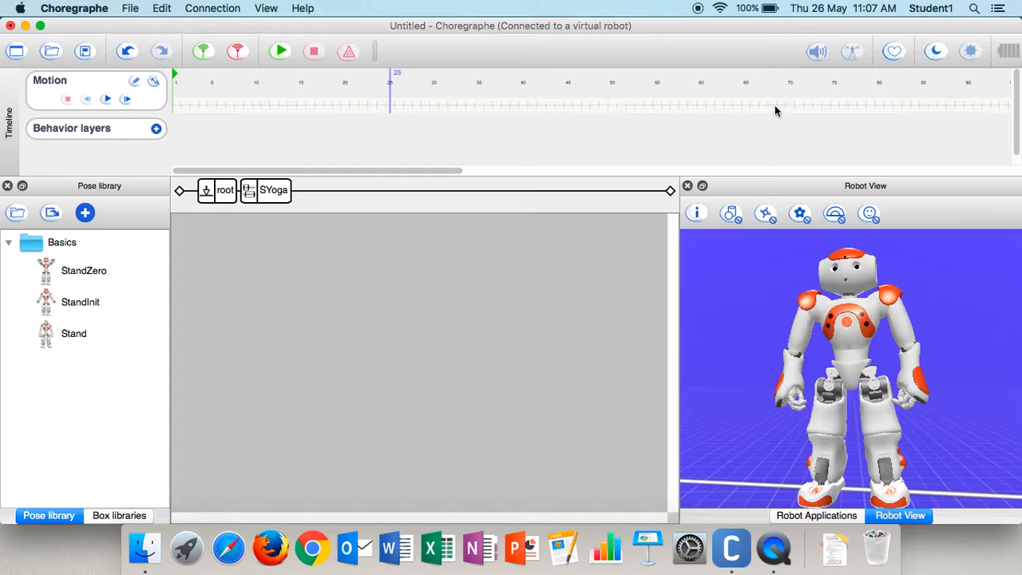
- At frame 10, bend both legs with mirroring, setting hip pitch to about -62° and knee pitch to about 62°
click(254, 105)
click(833, 436)
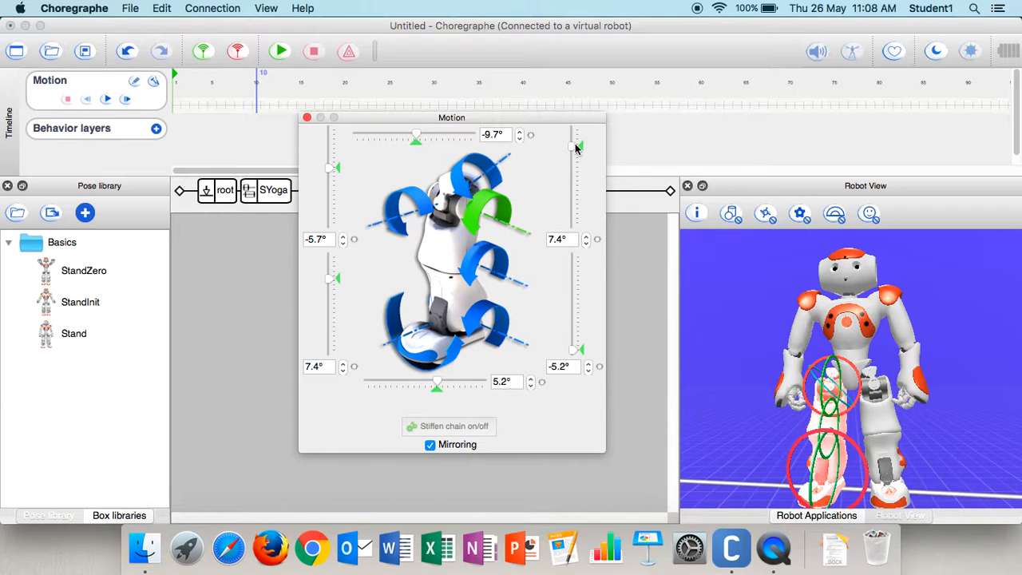
drag(575, 150, 581, 206)
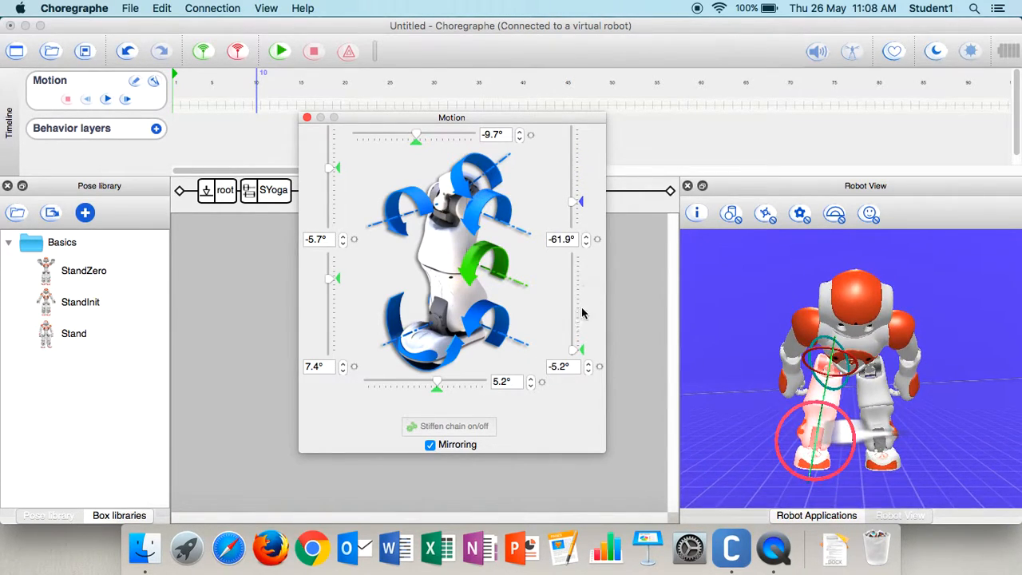
drag(573, 351, 574, 304)
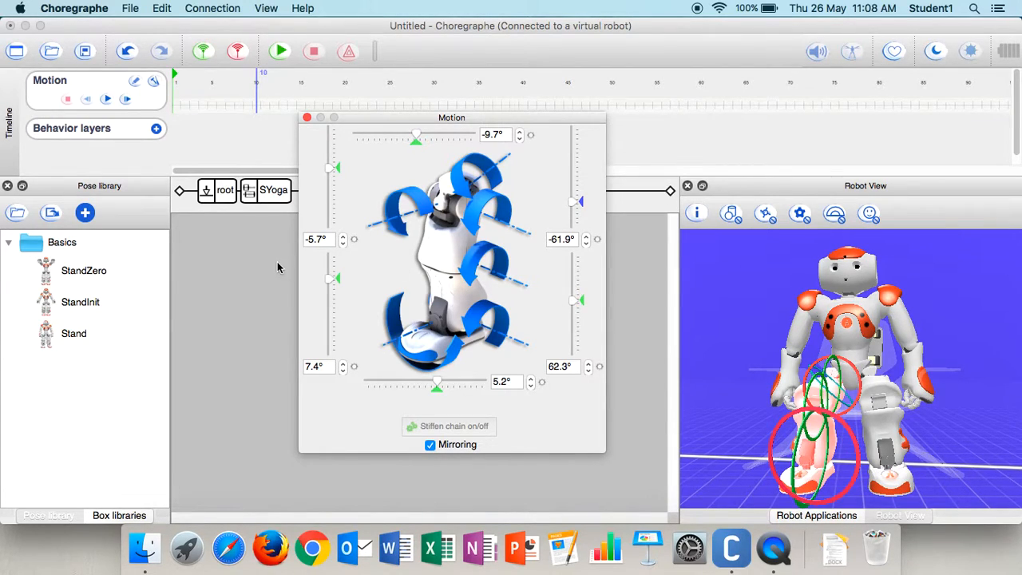
click(307, 118)
- Turn on arm mirroring, rotate the elbow yaw to about -23° and raise both arms forward to a shoulder pitch of about -0.6°
click(797, 363)
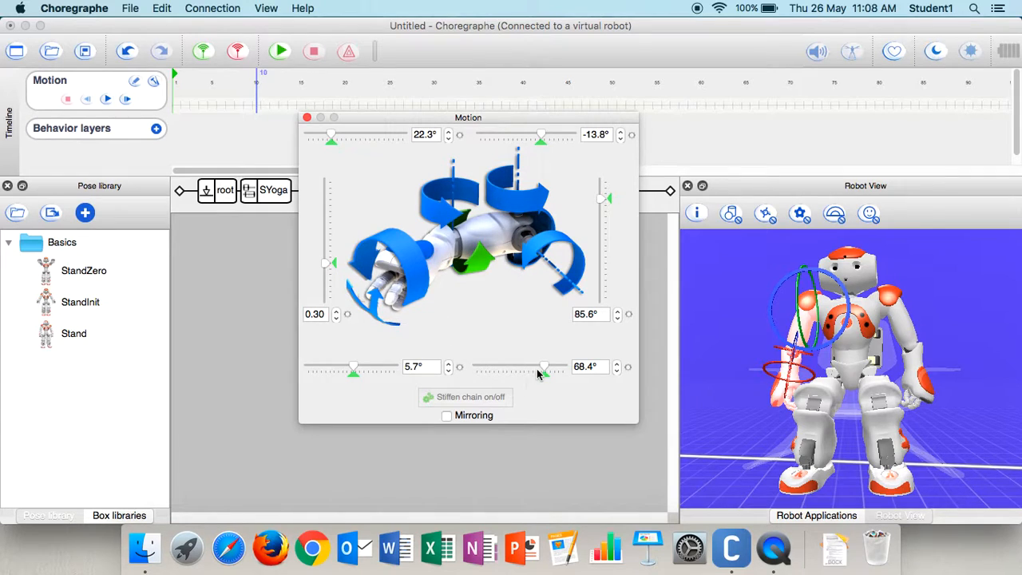
drag(545, 367, 509, 370)
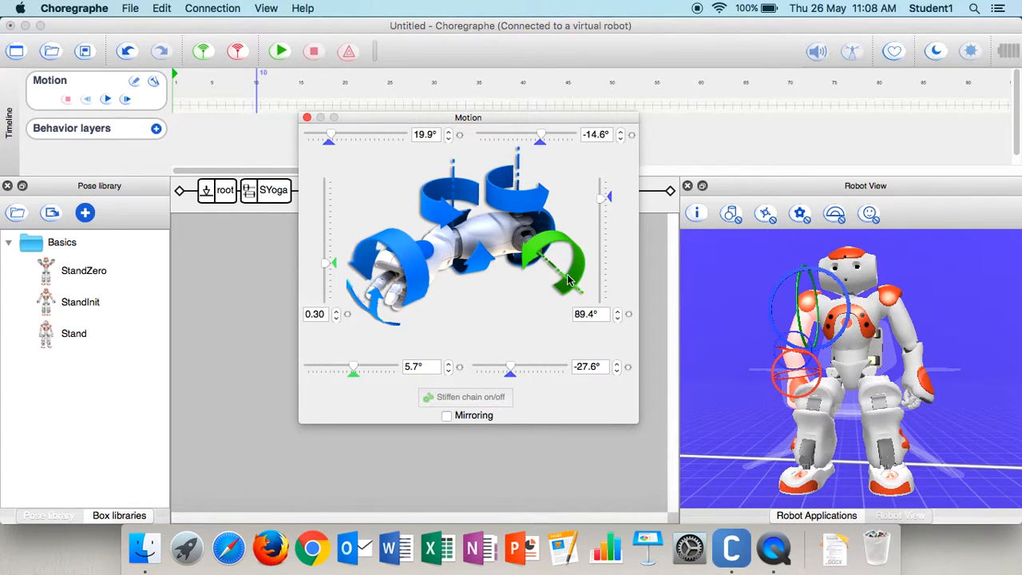
click(446, 416)
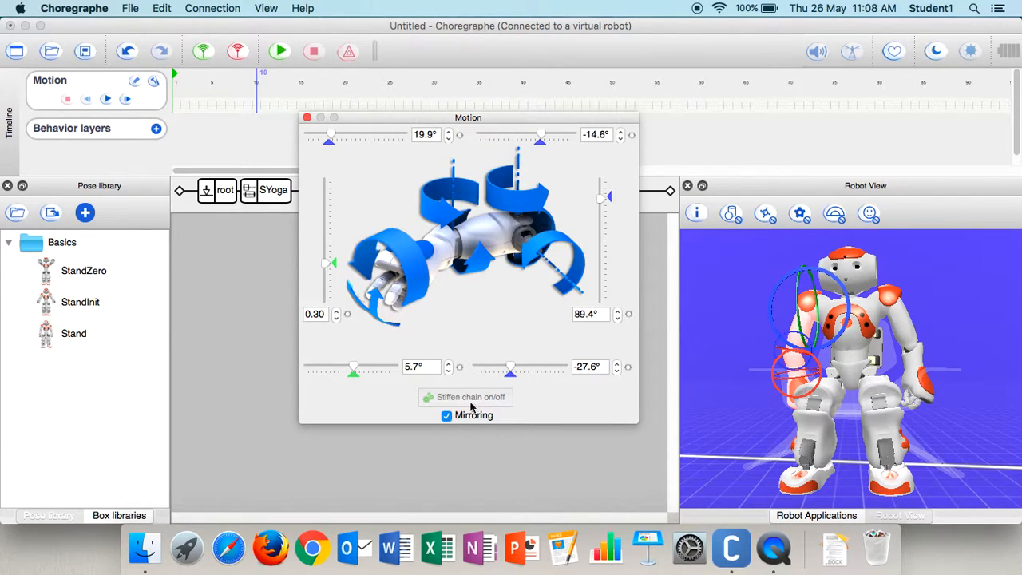
click(511, 367)
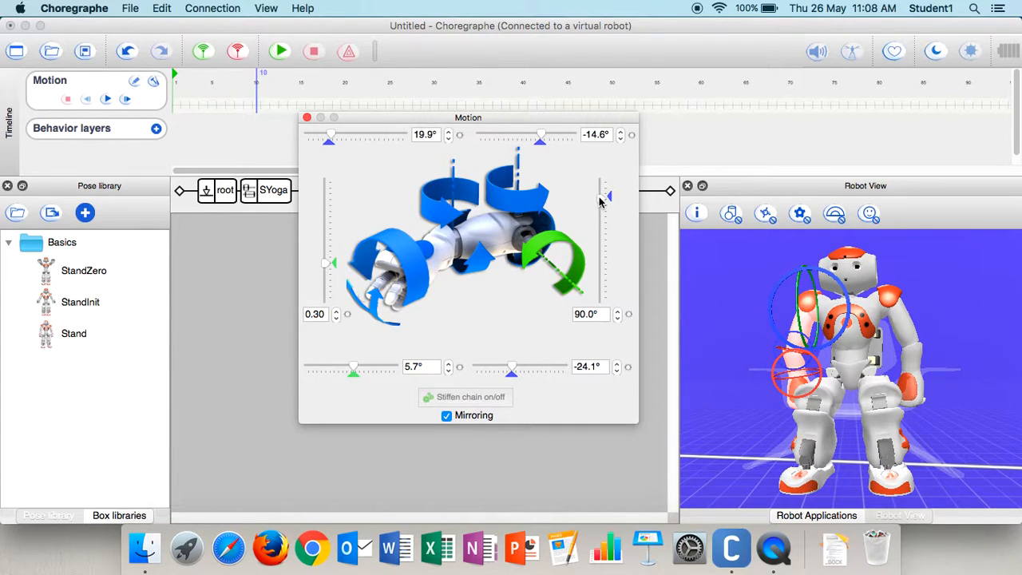
drag(605, 202, 602, 244)
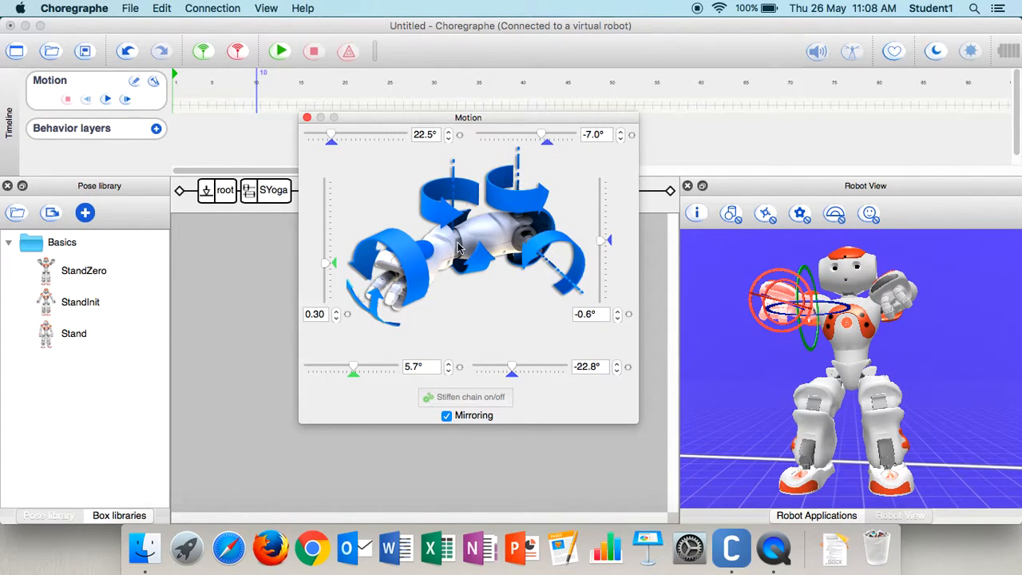
- Straighten the elbows to minimum roll, set shoulder roll to about 0.5°, open the hands to 1.00 and turn wrist yaw to about 23°
drag(330, 137, 272, 132)
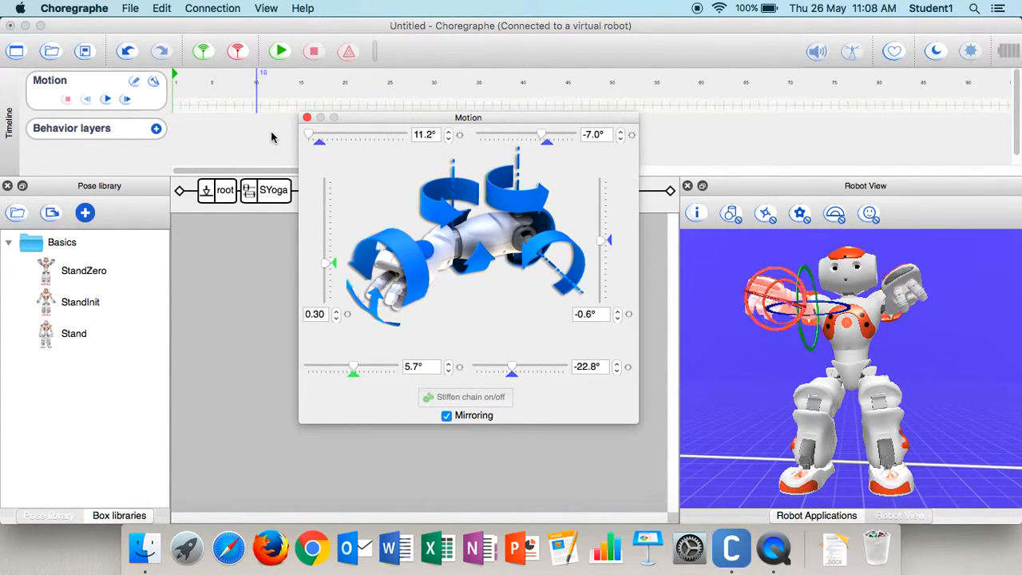
mouse_move(542, 138)
mouse_down()
mouse_move(567, 137)
mouse_move(554, 137)
mouse_up()
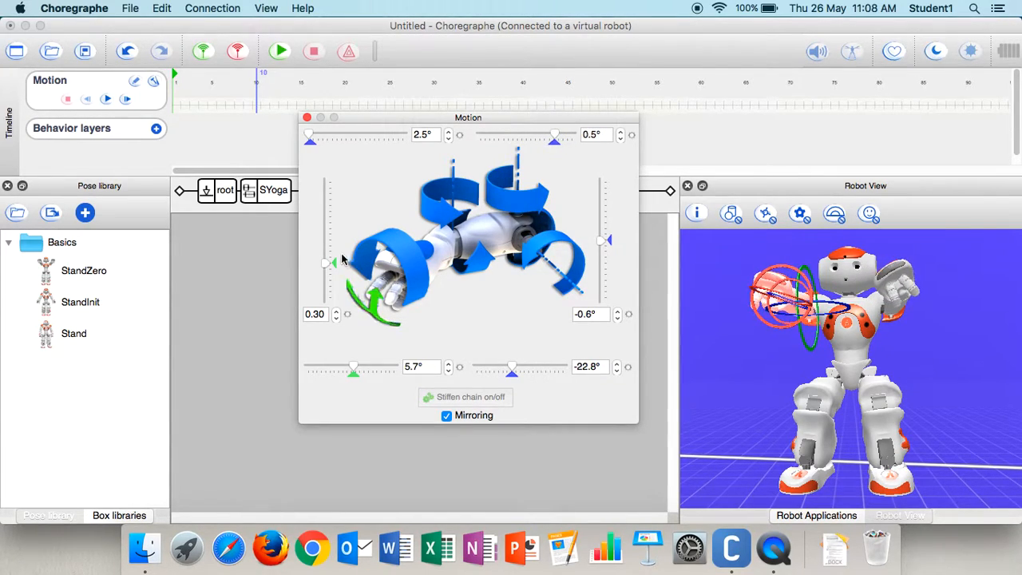
click(331, 184)
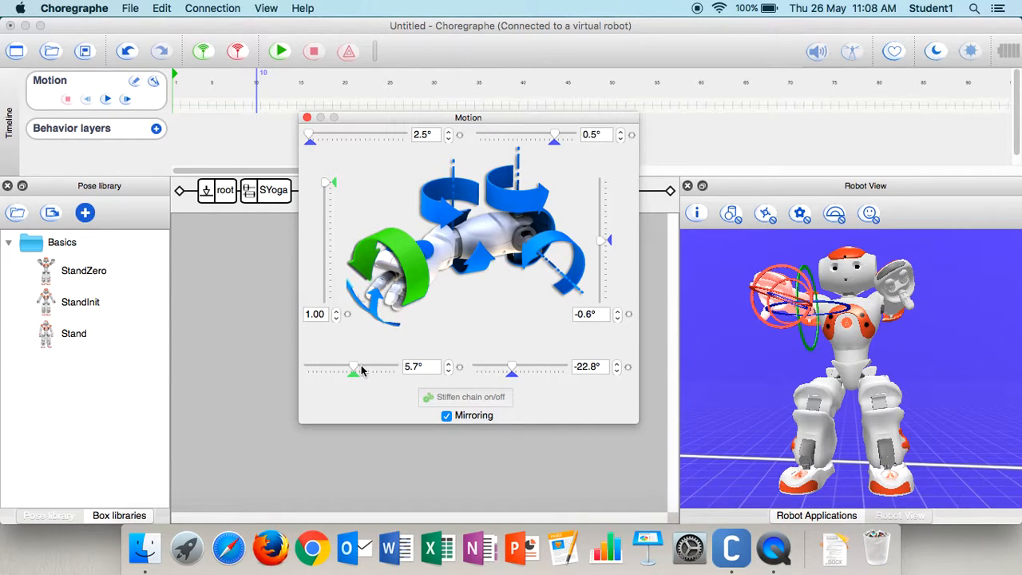
drag(347, 371, 359, 371)
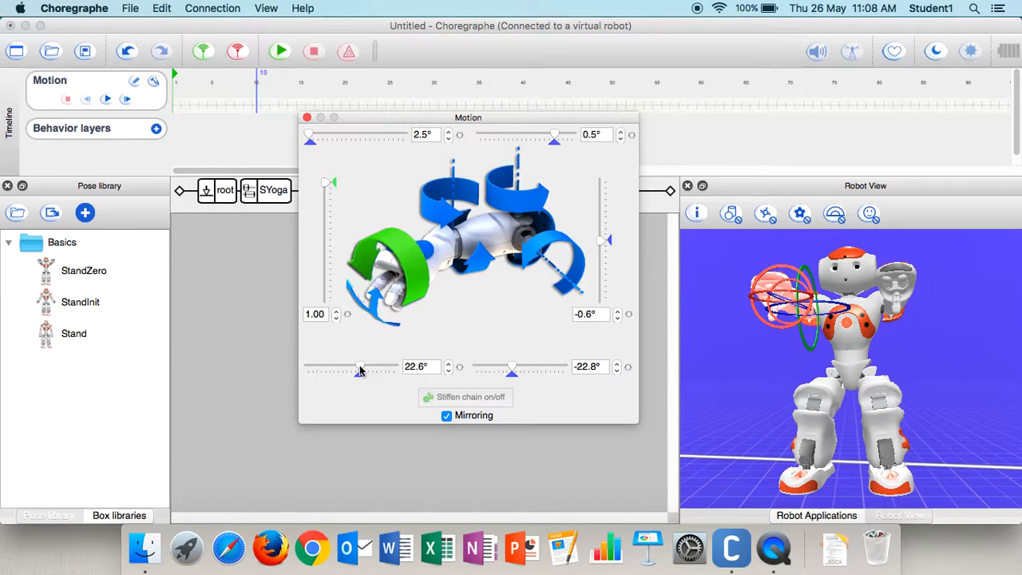
click(307, 117)
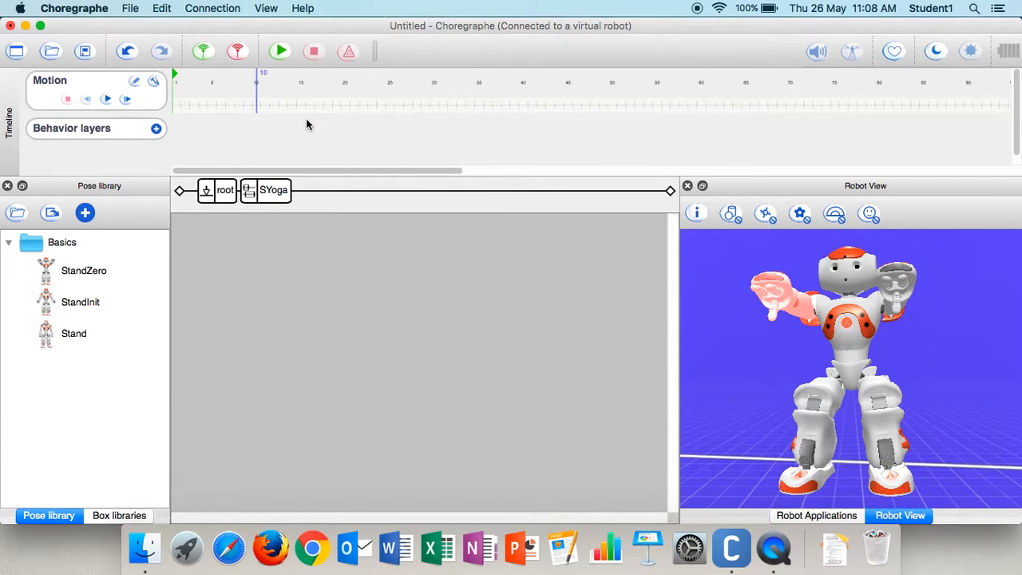
- Store the whole-body joints in a keyframe at frame 10
right_click(257, 107)
mouse_move(337, 273)
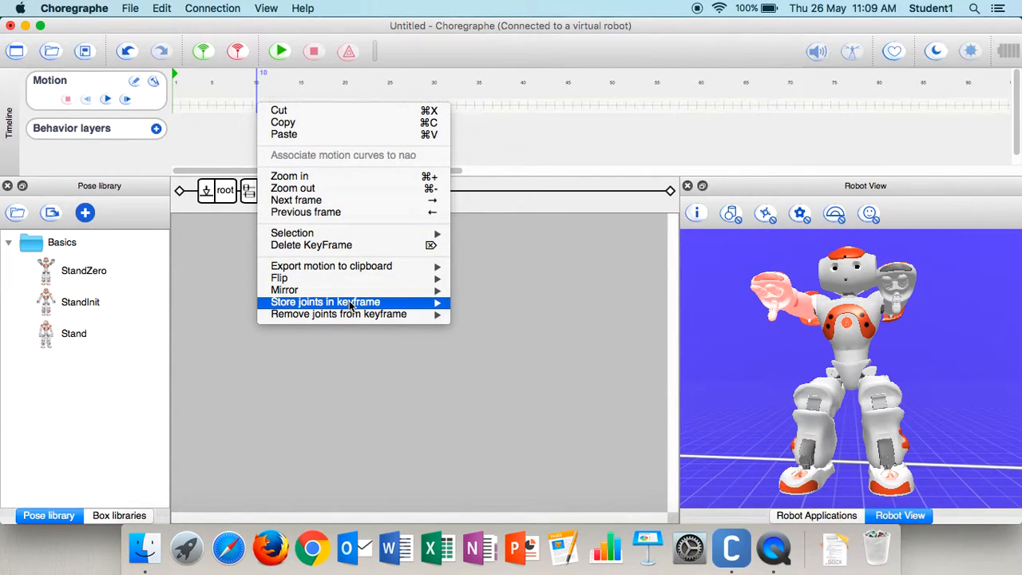
mouse_move(432, 305)
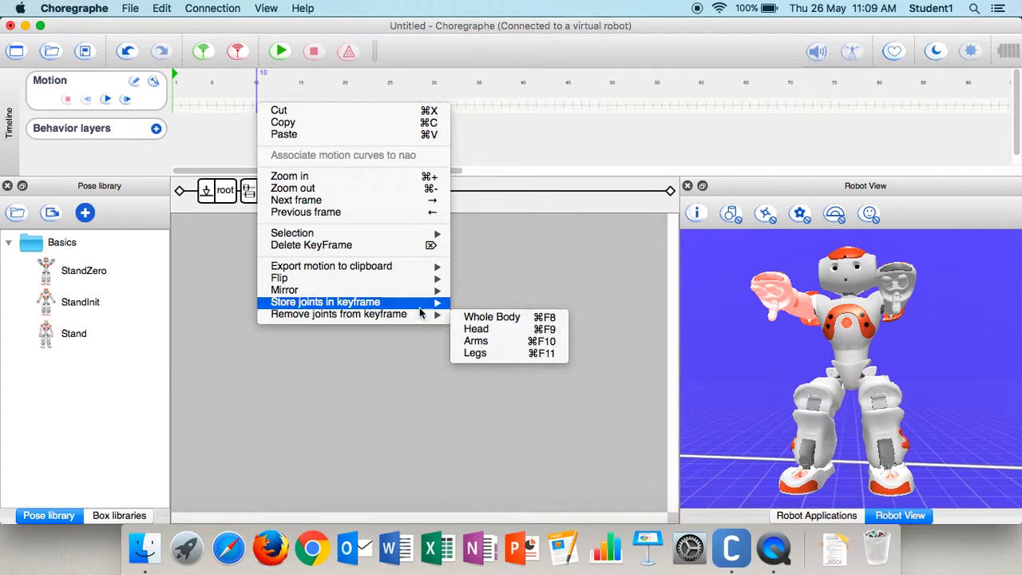
click(473, 305)
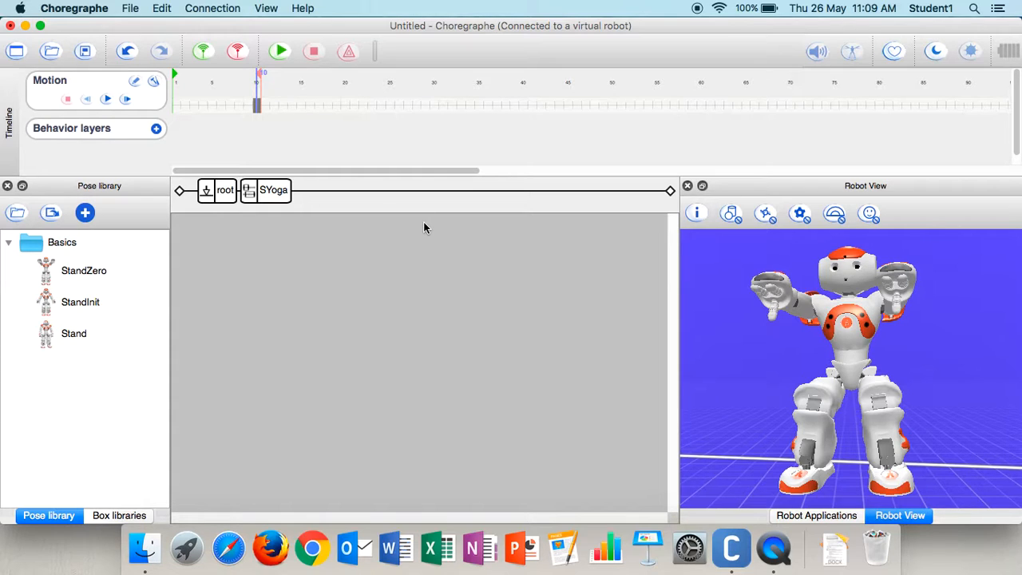
- At frame 20, apply the Stand pose and store the whole-body joints in a keyframe
right_click(344, 106)
click(249, 272)
double_click(87, 335)
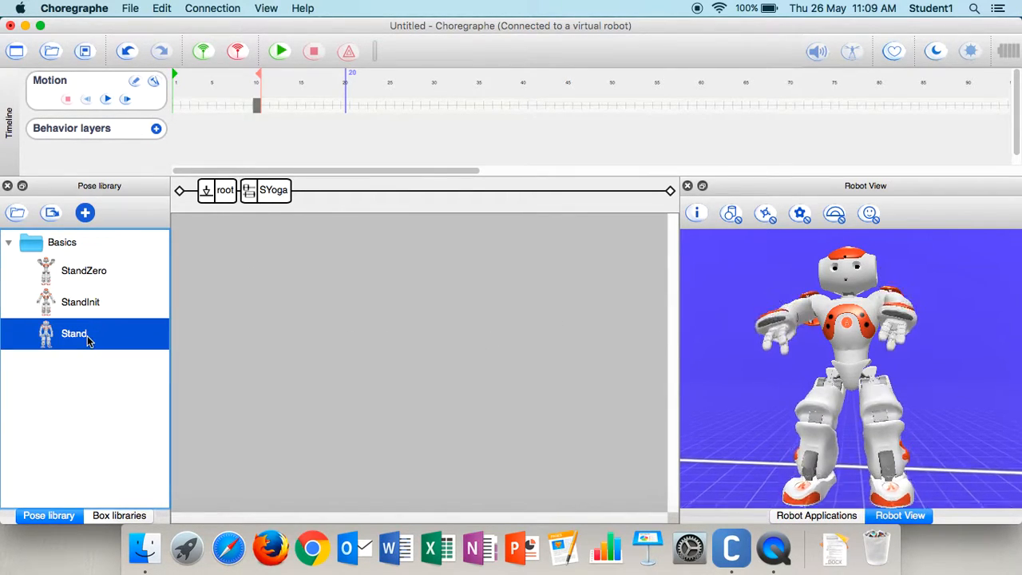
right_click(347, 105)
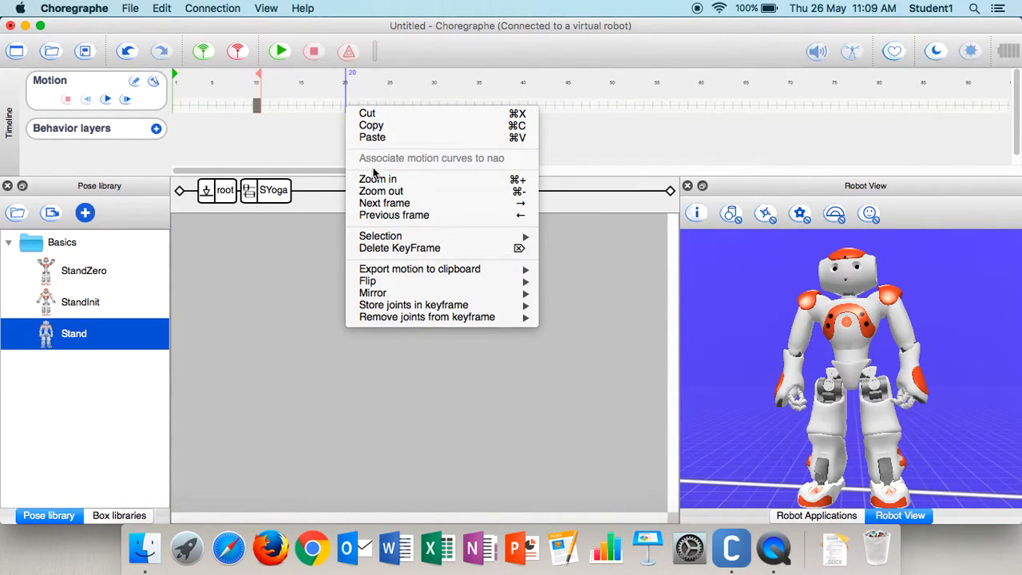
mouse_move(423, 307)
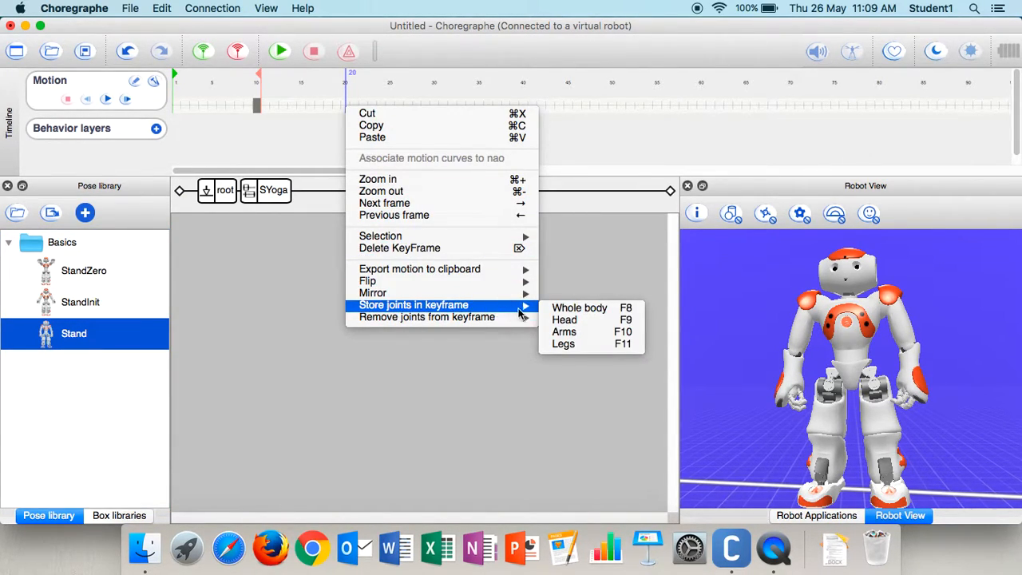
click(565, 309)
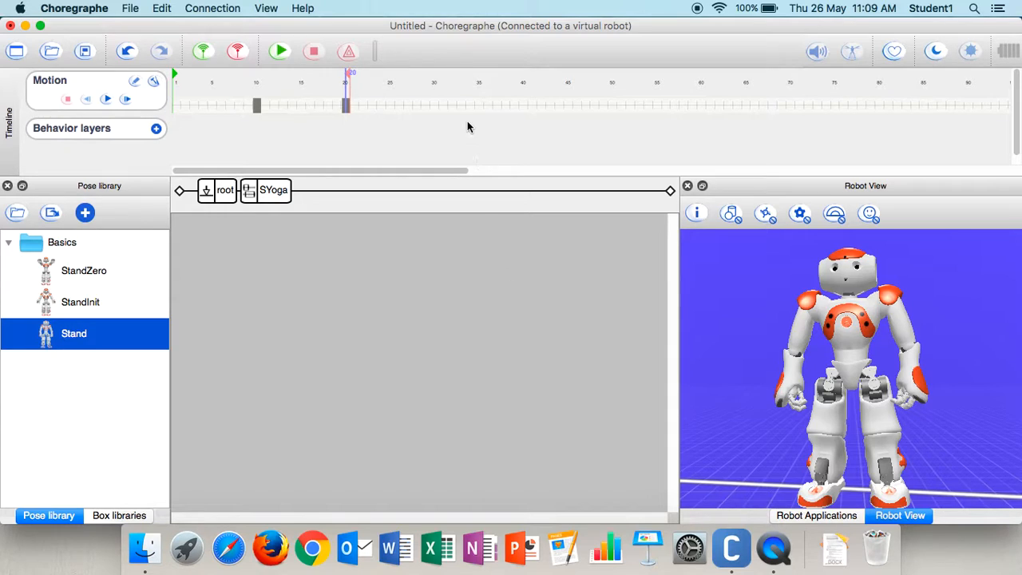
- At frame 30, turn on leg mirroring and bend both legs at the knees and hips
click(434, 105)
click(826, 443)
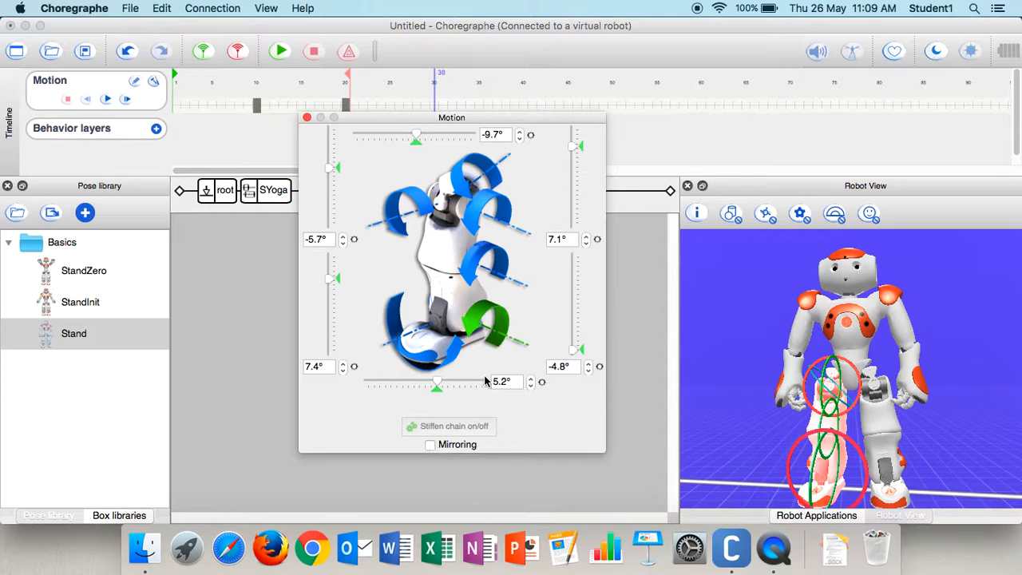
click(430, 445)
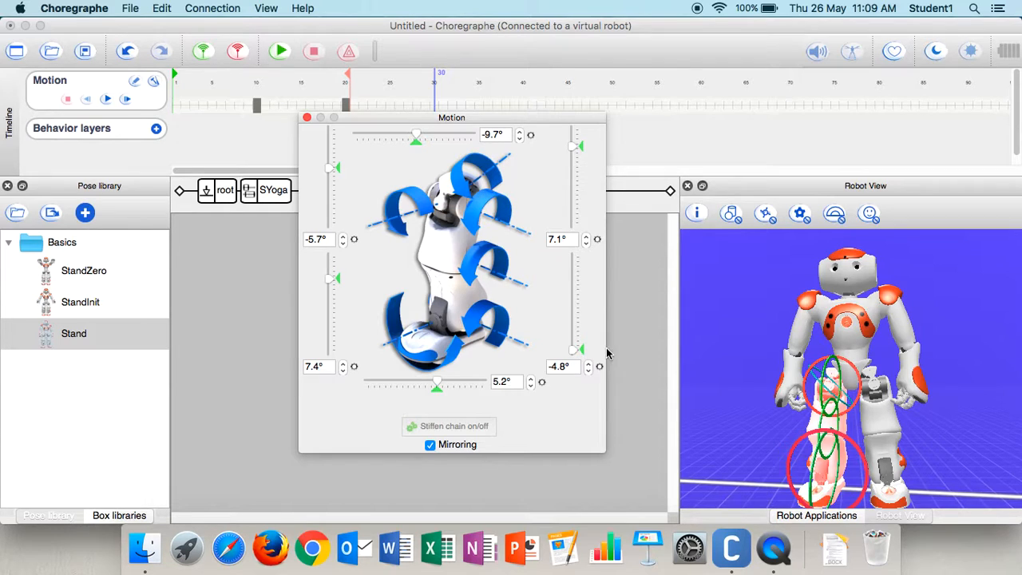
drag(577, 353, 574, 314)
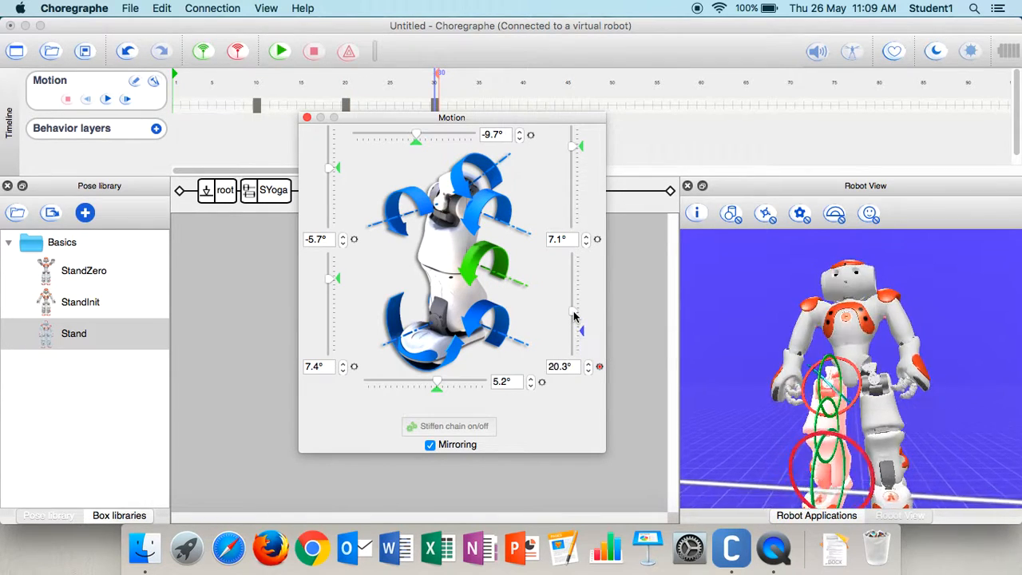
drag(574, 146, 574, 195)
click(307, 118)
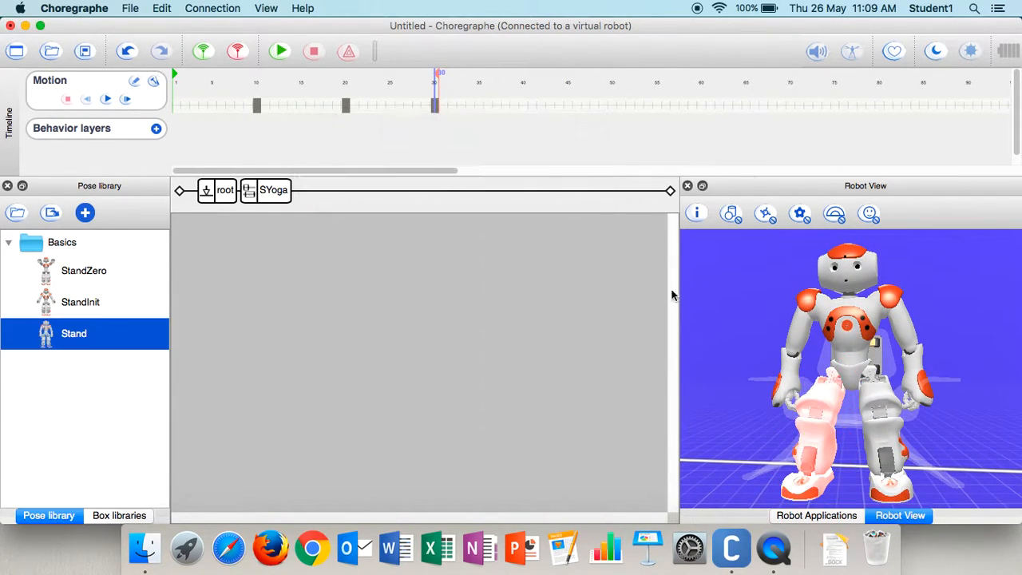
- Pose both arms with mirroring: shoulder pitch about -3.7°, hands open at 1.00 and elbow yaw about 2.2°
click(790, 361)
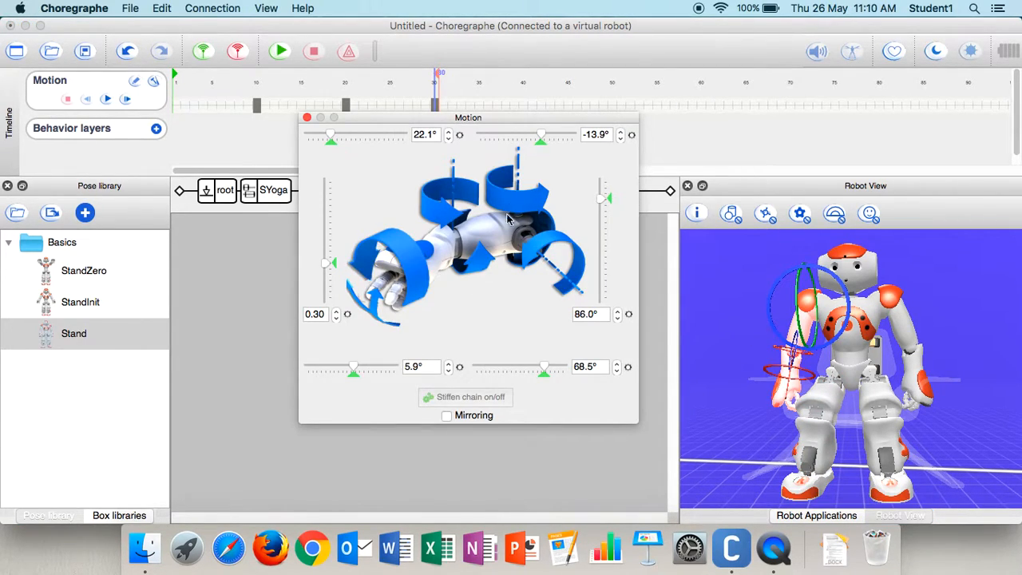
drag(603, 204, 605, 240)
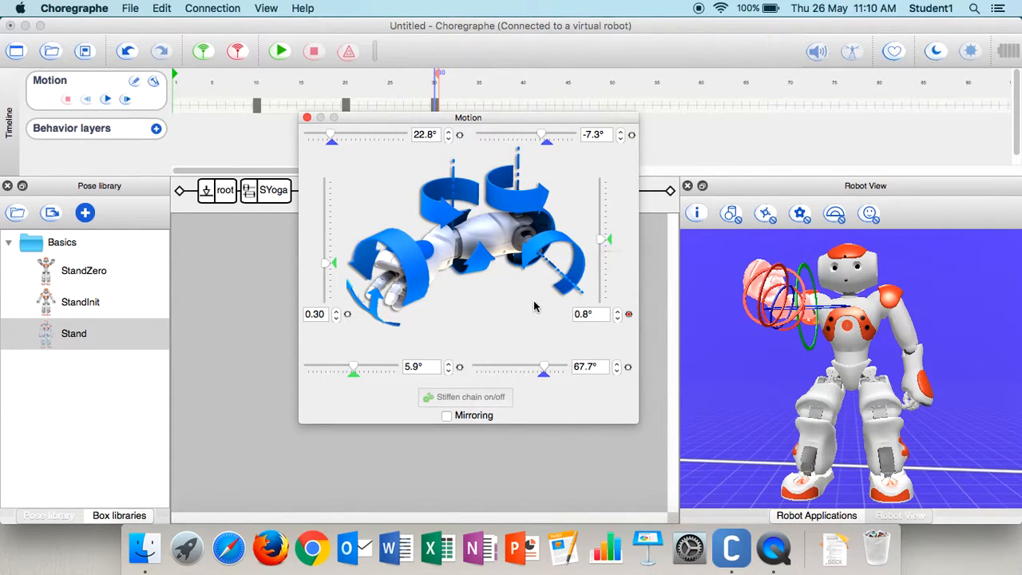
click(447, 416)
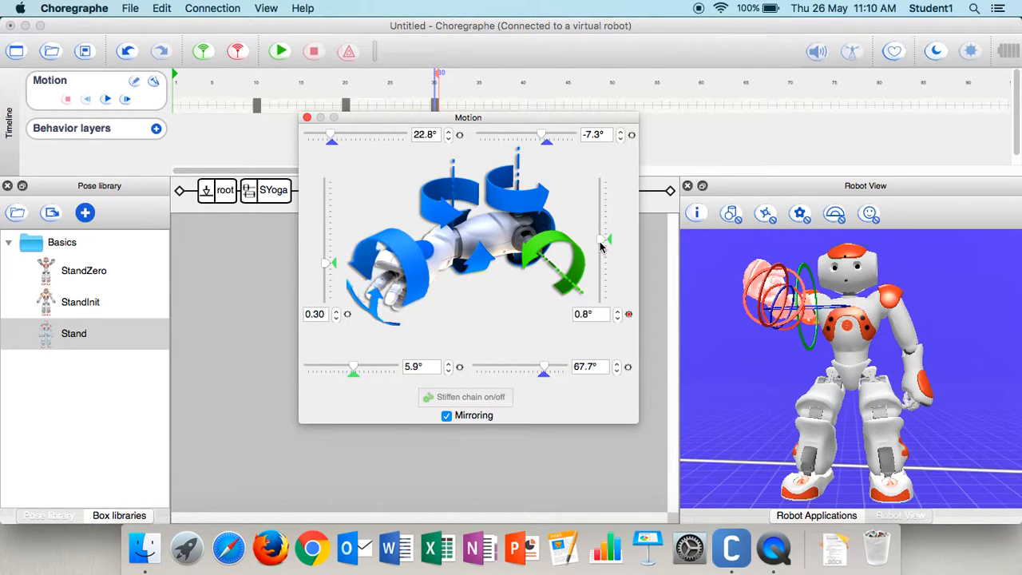
drag(602, 246, 603, 245)
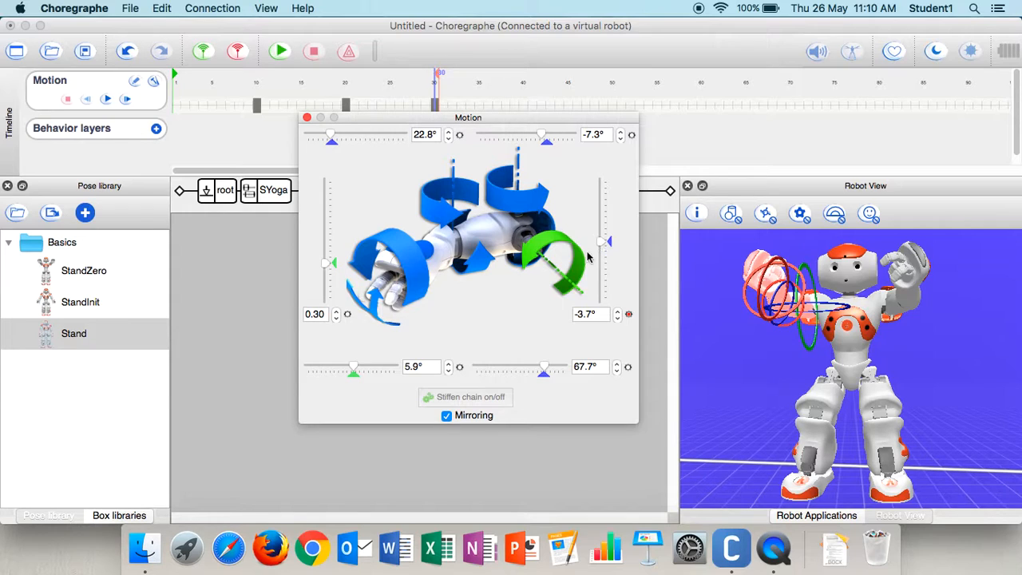
drag(326, 268, 323, 166)
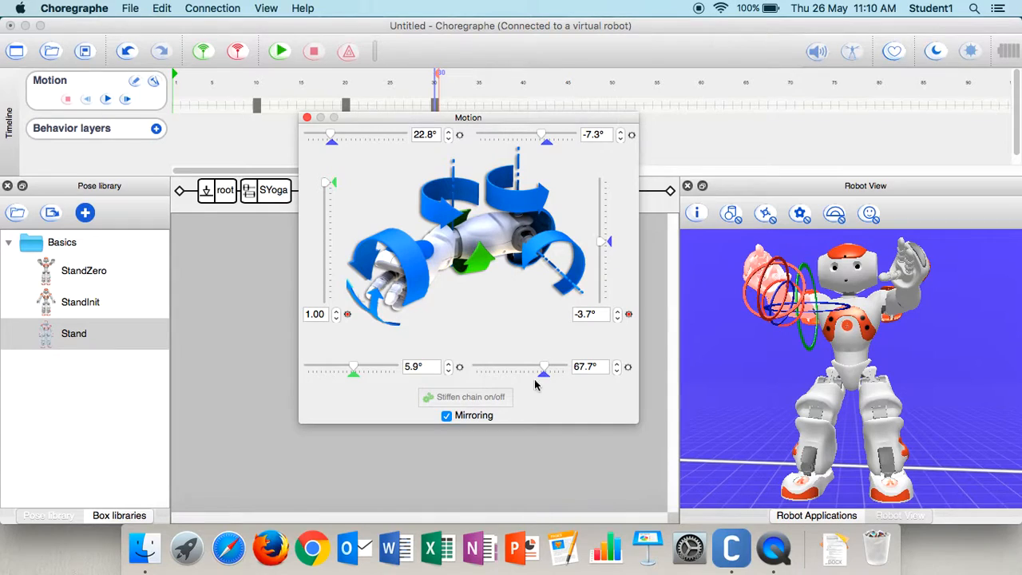
drag(544, 369, 519, 371)
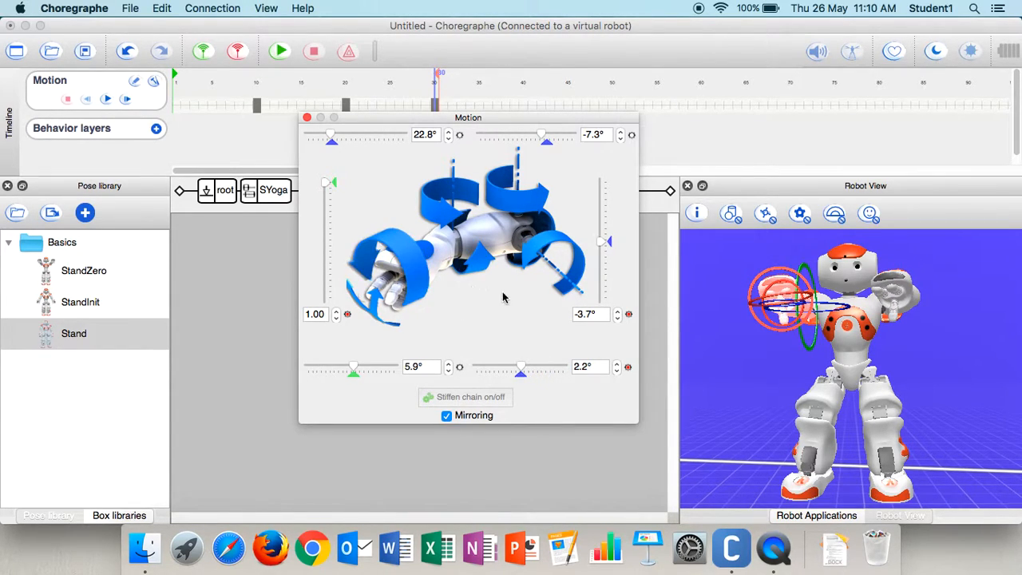
click(307, 118)
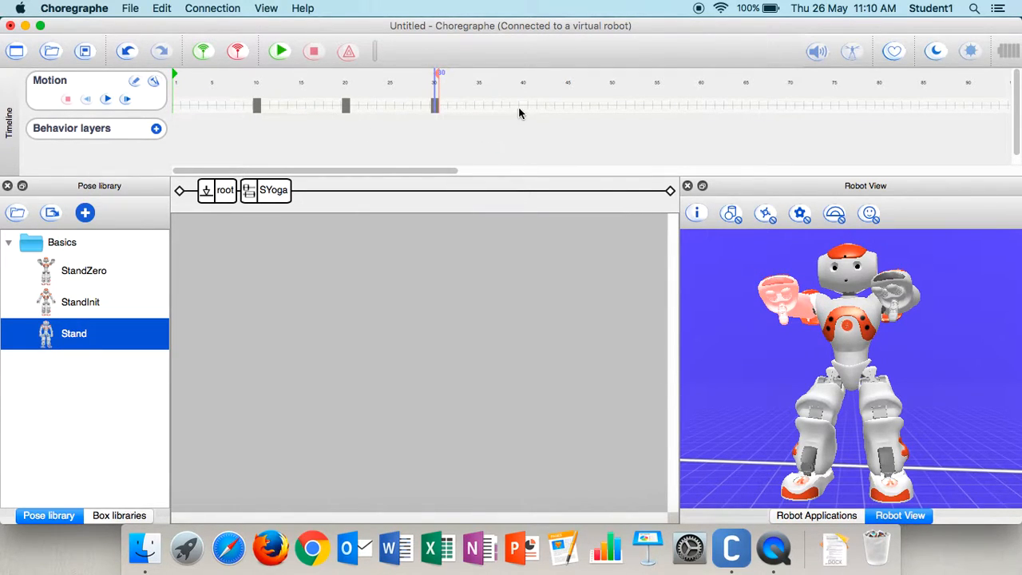
- Store the posed joints in the keyframe at frame 30
right_click(436, 109)
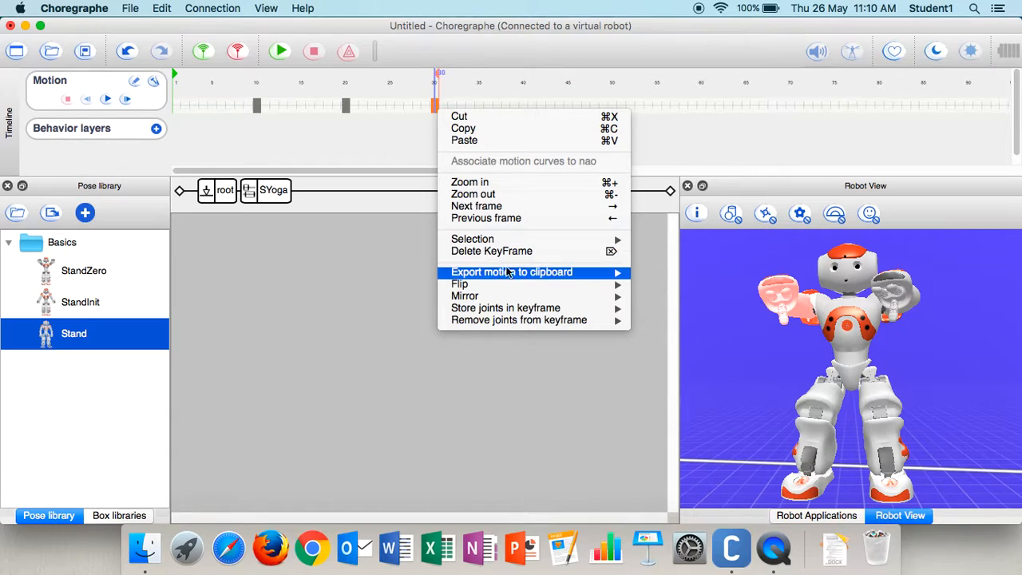
mouse_move(511, 310)
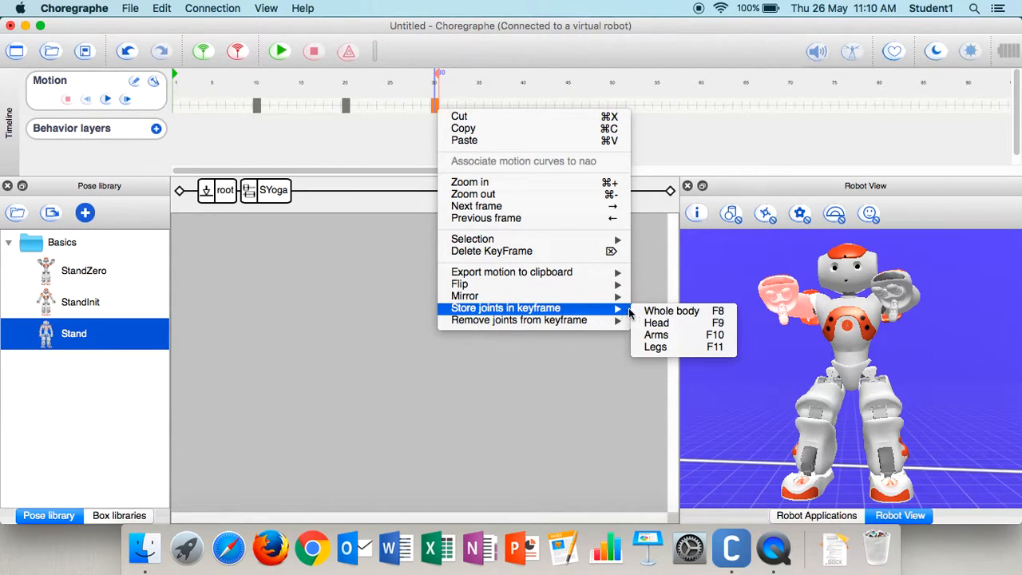
click(648, 321)
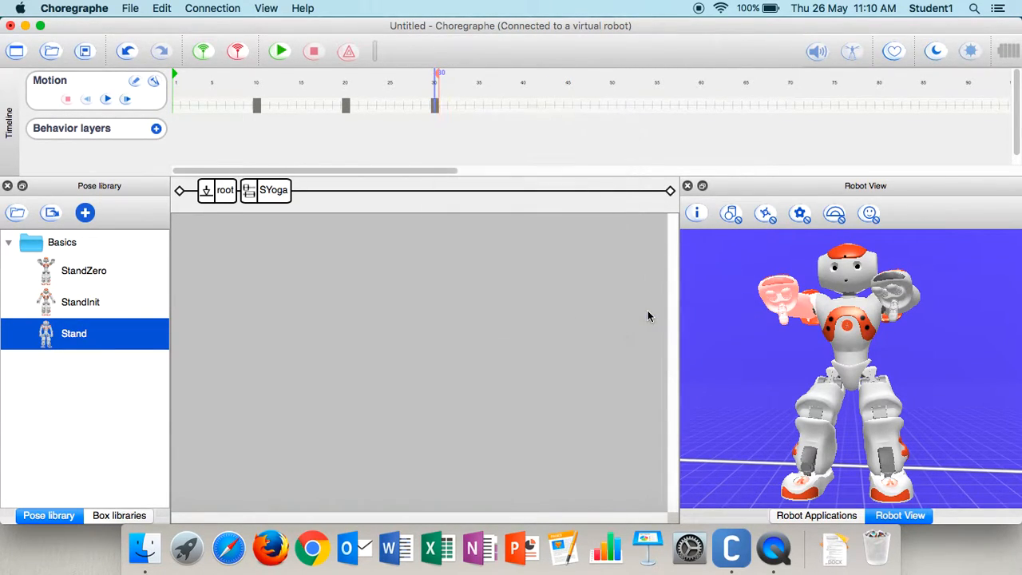
- At frame 40, apply the Stand pose and store the whole-body joints in a keyframe
click(523, 109)
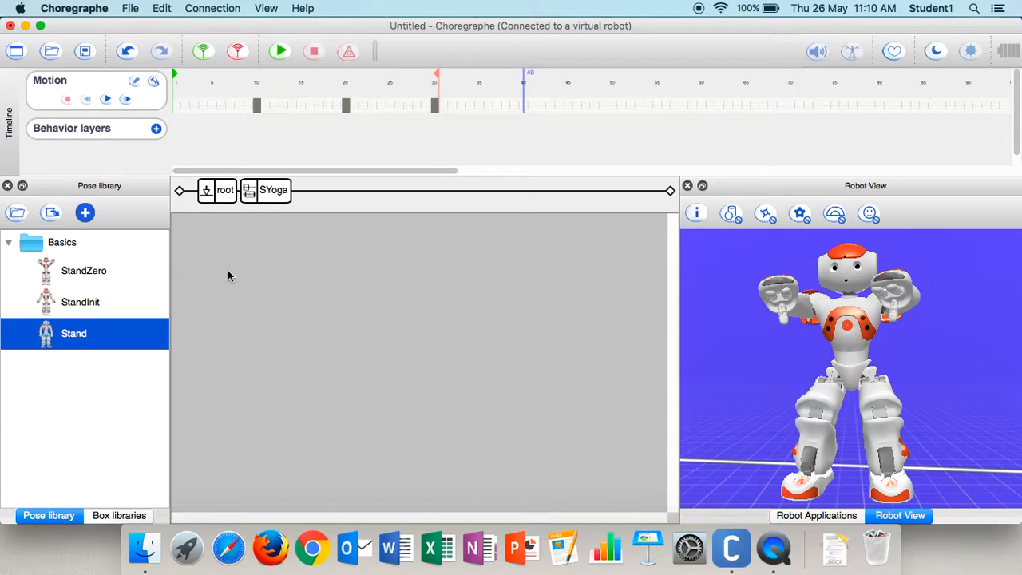
double_click(78, 337)
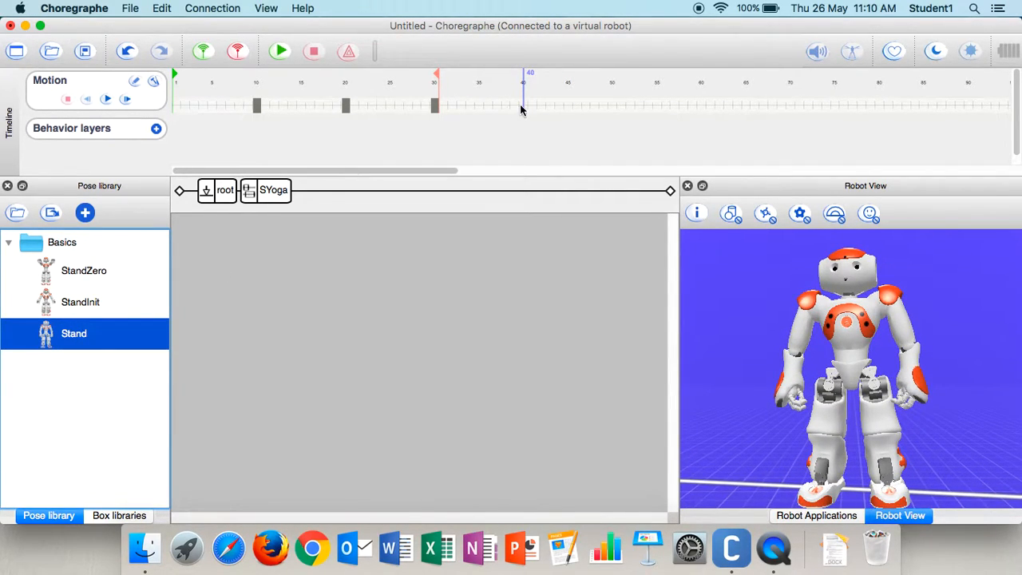
right_click(525, 106)
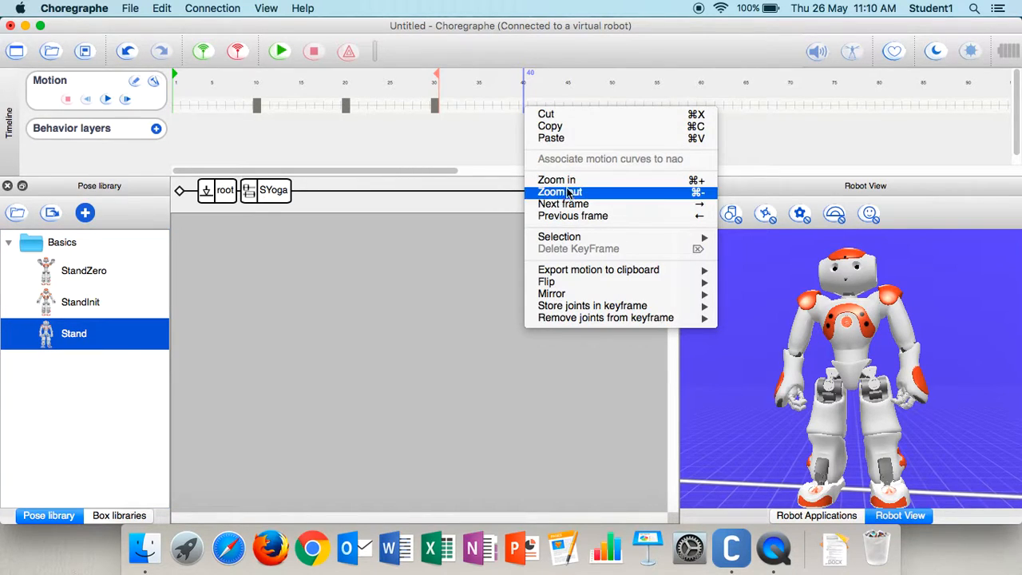
mouse_move(593, 310)
mouse_move(666, 301)
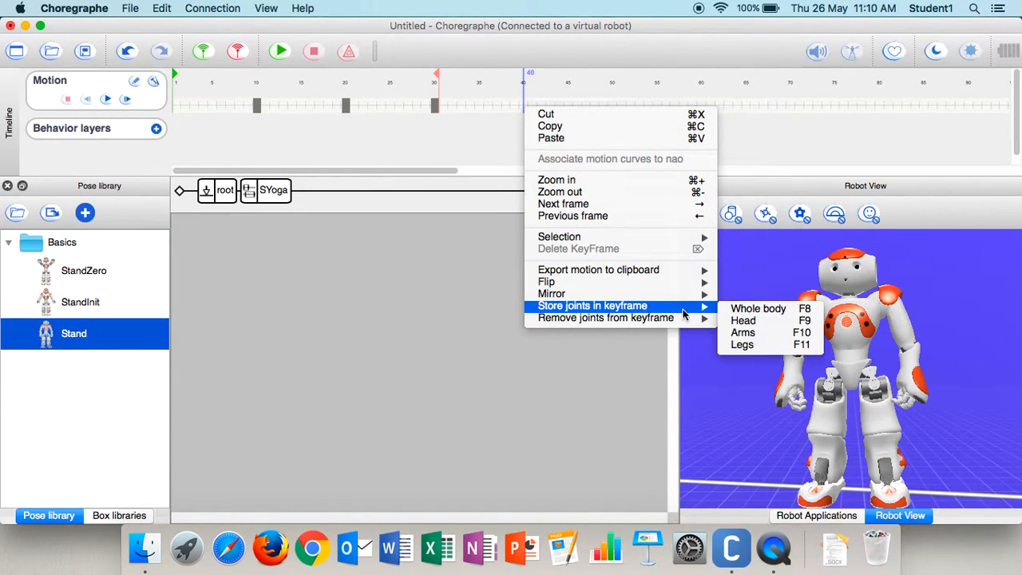
click(740, 310)
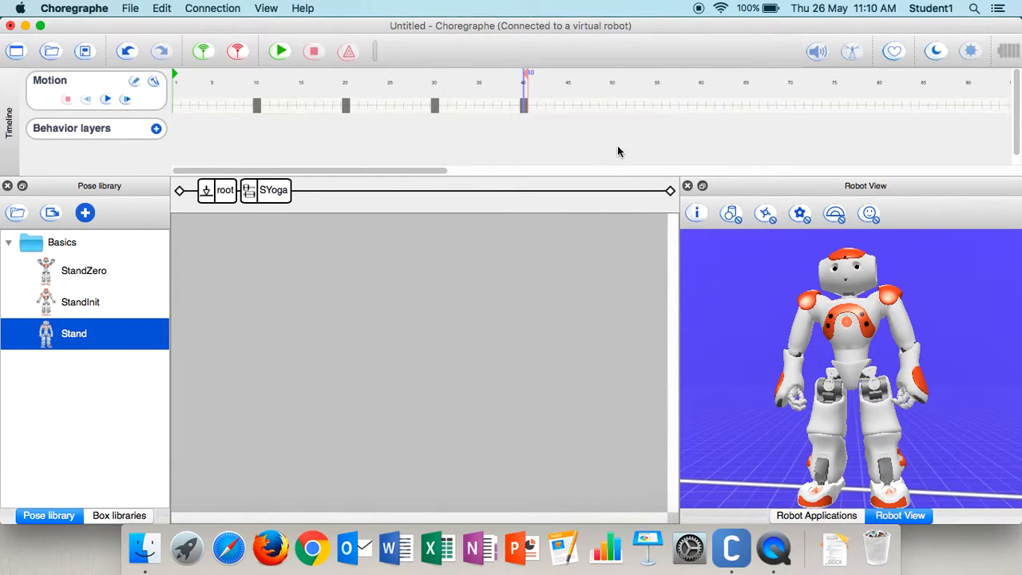
- At frame 50, raise both arms overhead with mirroring on, setting the shoulder pitch to about -60.4°
click(613, 104)
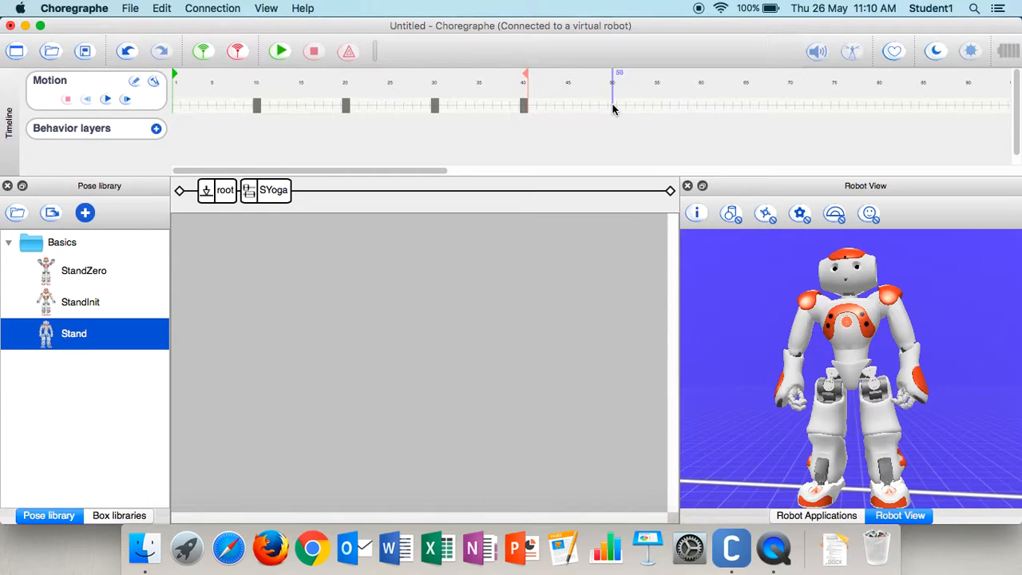
click(795, 357)
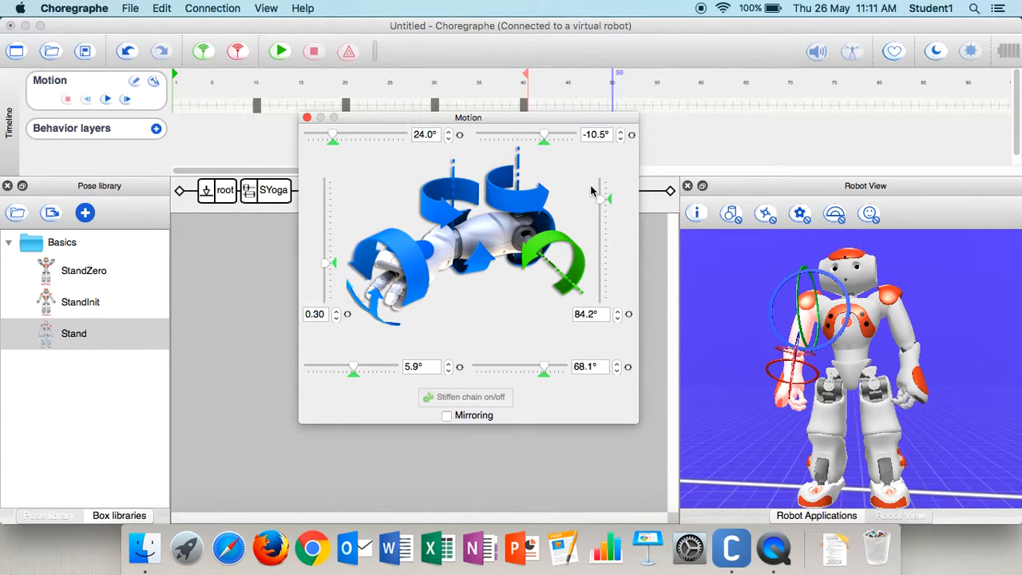
drag(603, 204, 604, 255)
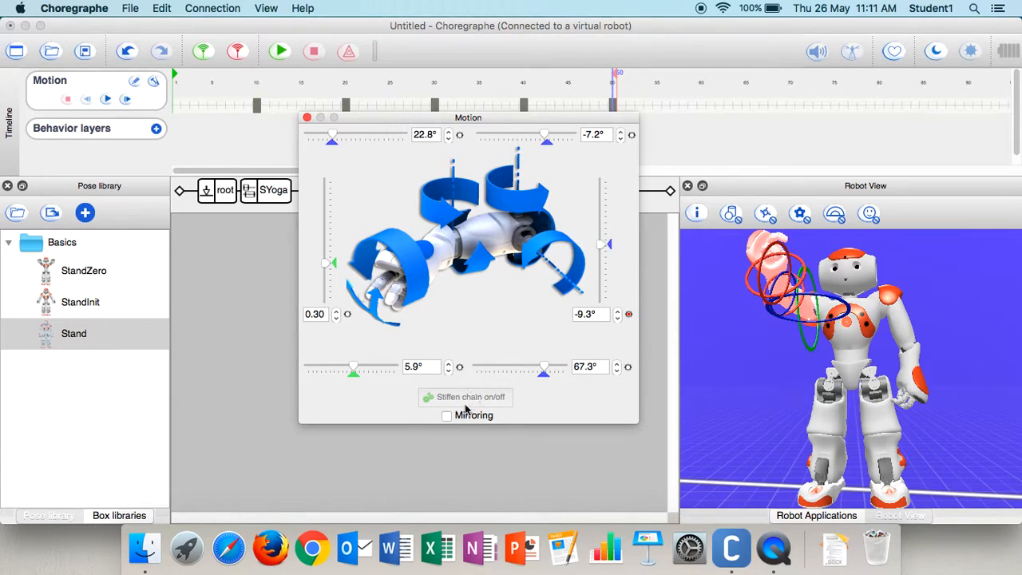
drag(602, 247, 602, 274)
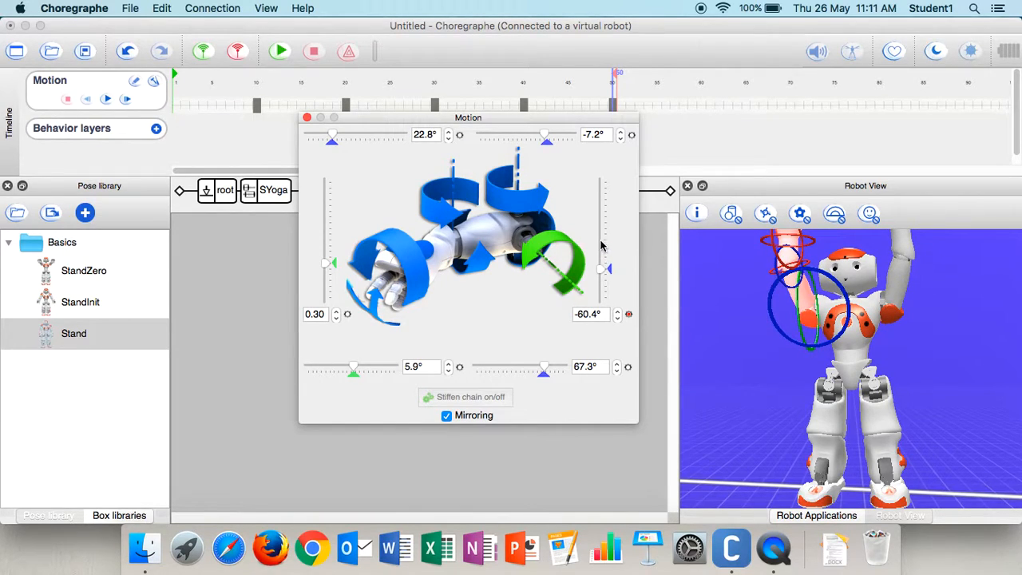
click(306, 117)
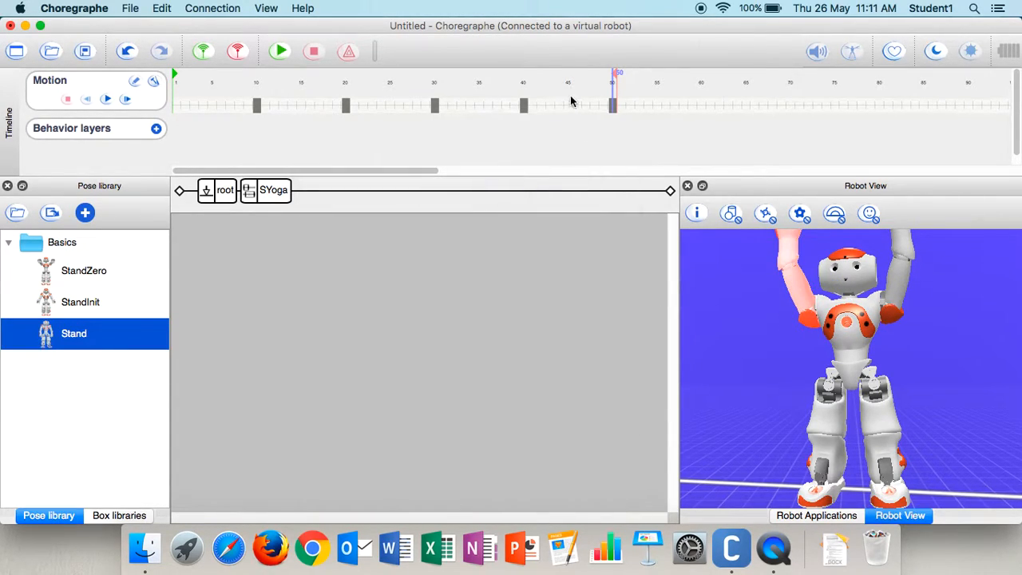
- Store the arm joints in the keyframe at frame 50
right_click(613, 105)
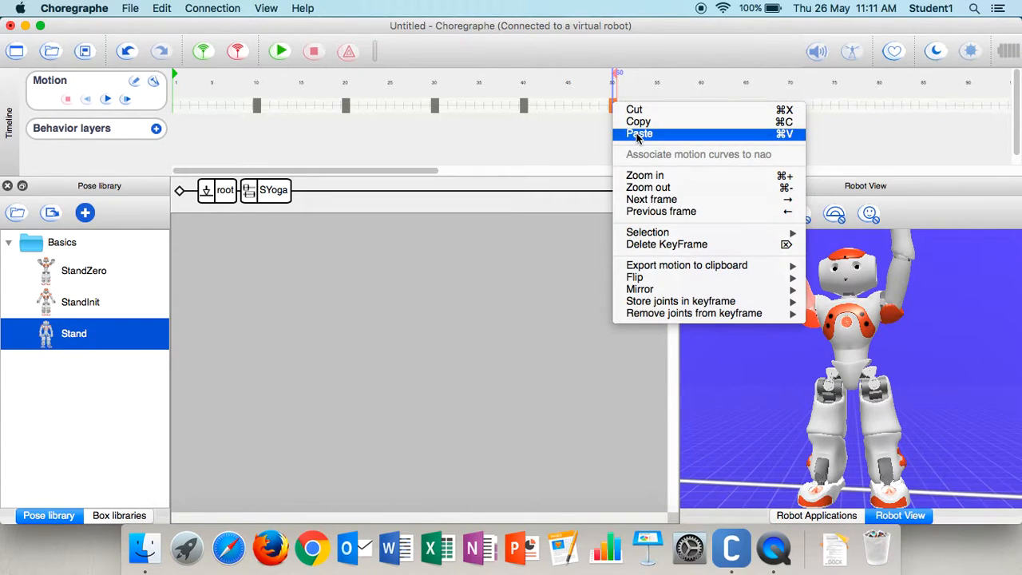
mouse_move(737, 289)
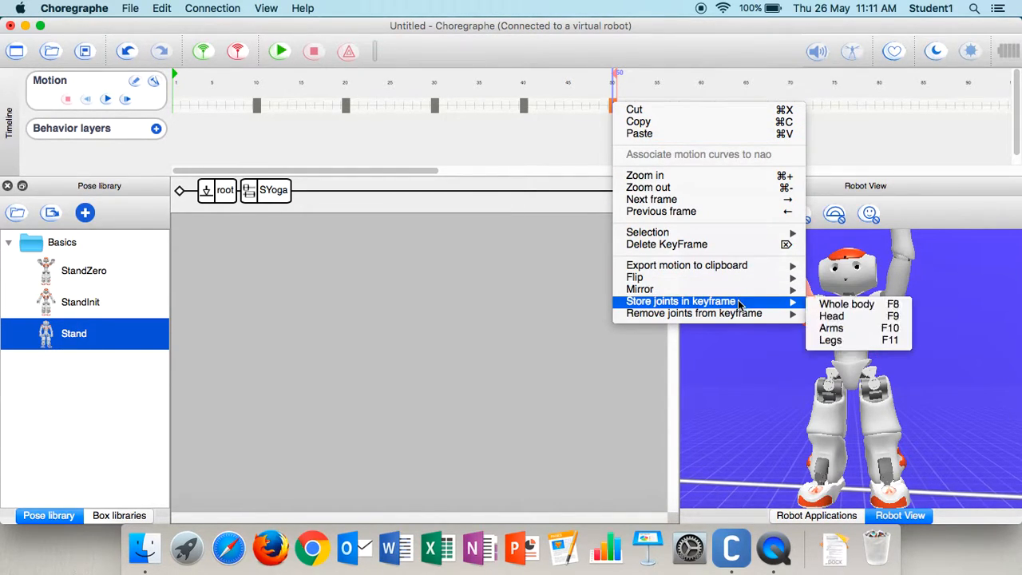
click(844, 329)
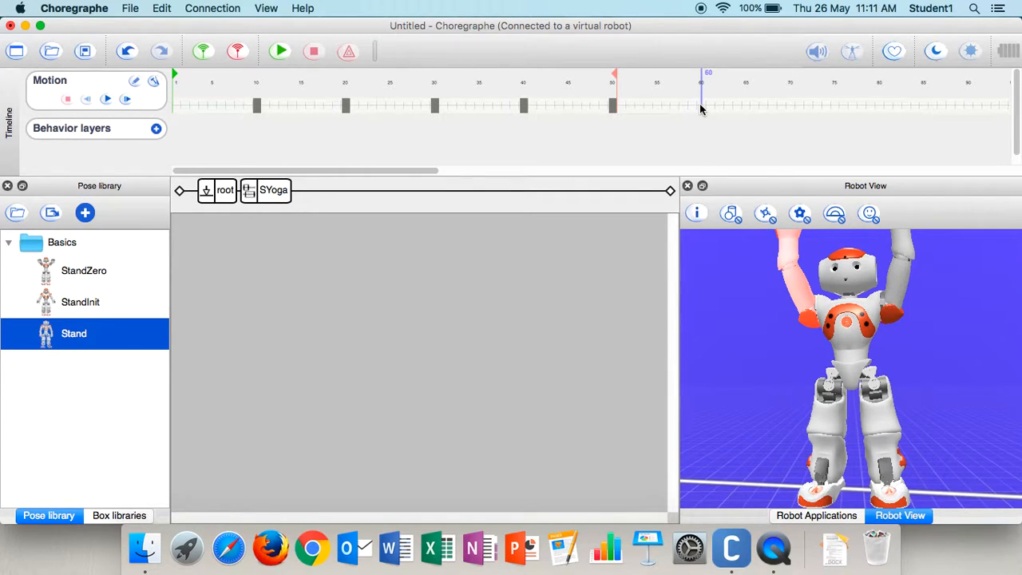
- At frame 60, spread both arms sideways: shoulder roll about -75.9°, elbow roll about 2.2°, wrist yaw about -104.4° and hands open at 1.00
click(798, 289)
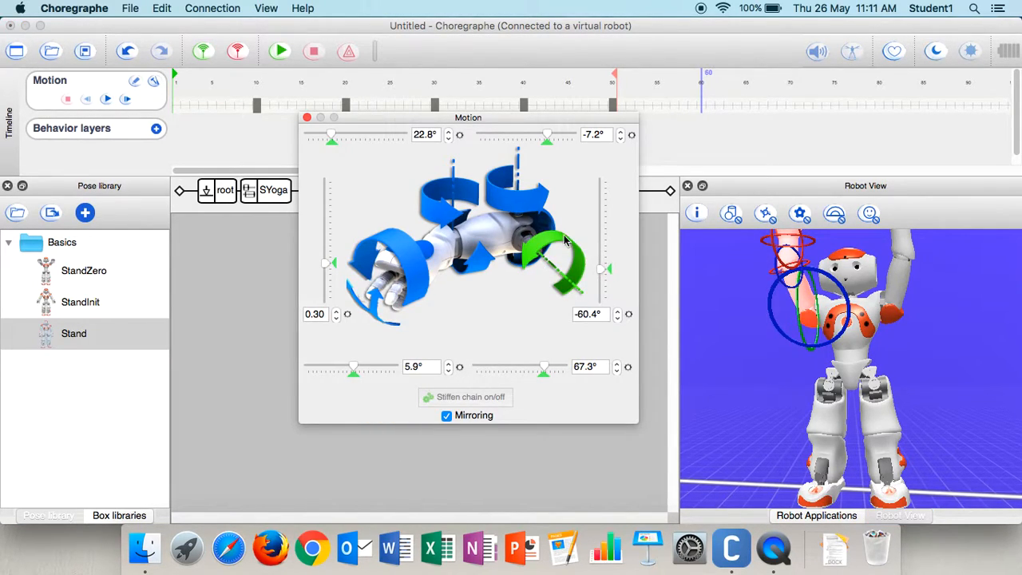
drag(548, 139, 460, 139)
drag(332, 135, 279, 141)
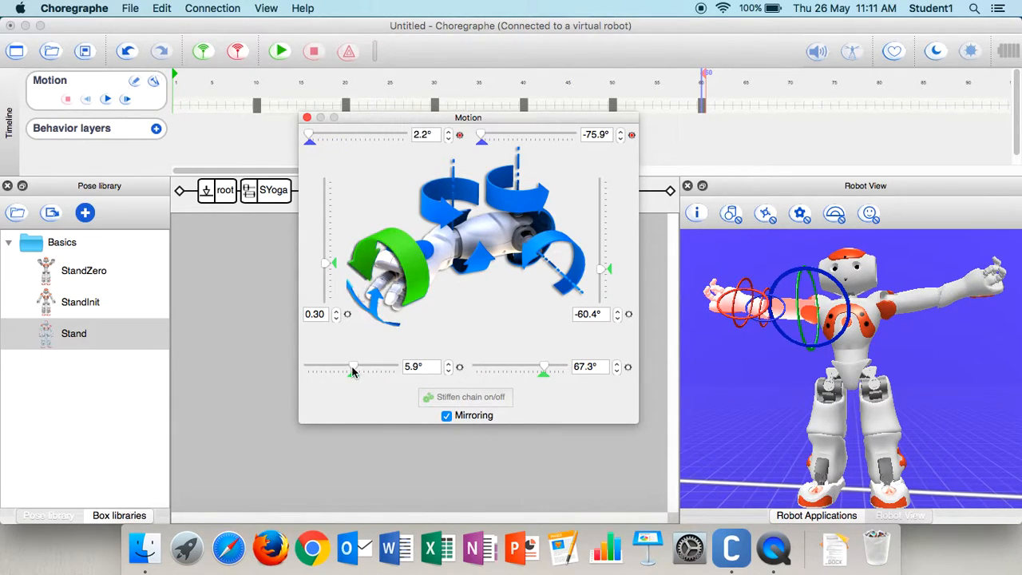
drag(356, 369, 292, 377)
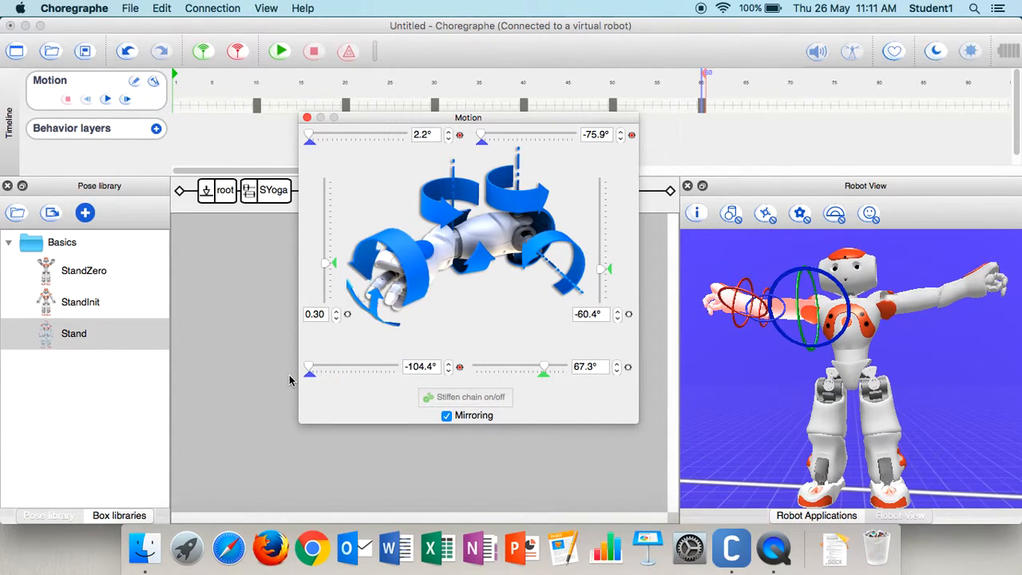
drag(327, 265, 323, 167)
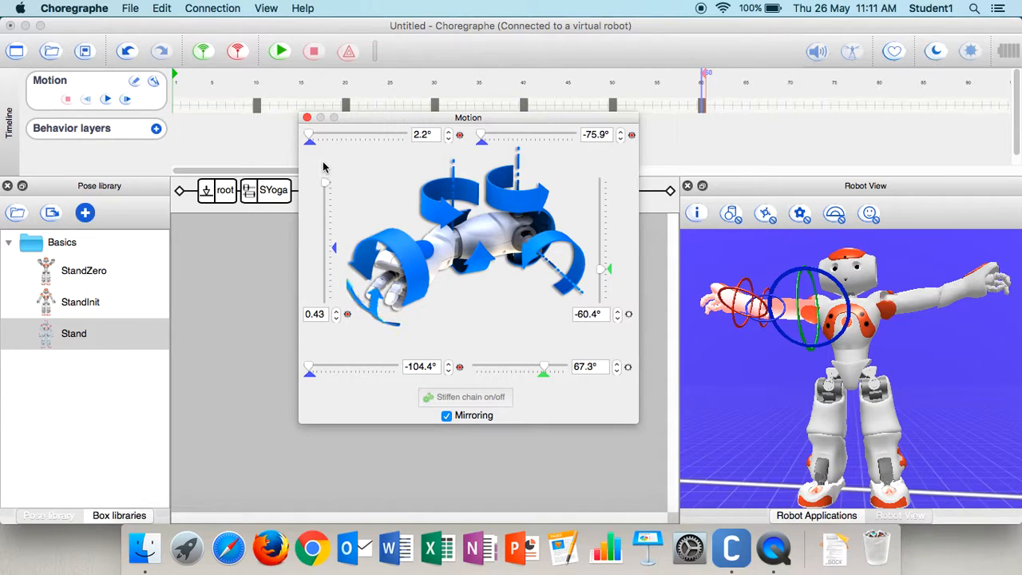
click(307, 117)
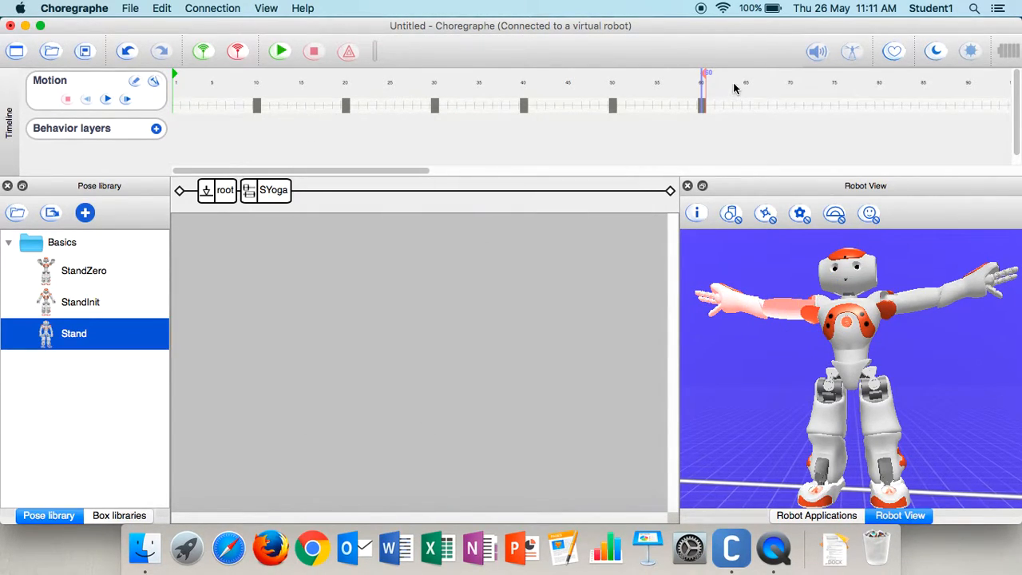
- Store the arm joints in a keyframe at frame 70
right_click(792, 105)
mouse_move(837, 297)
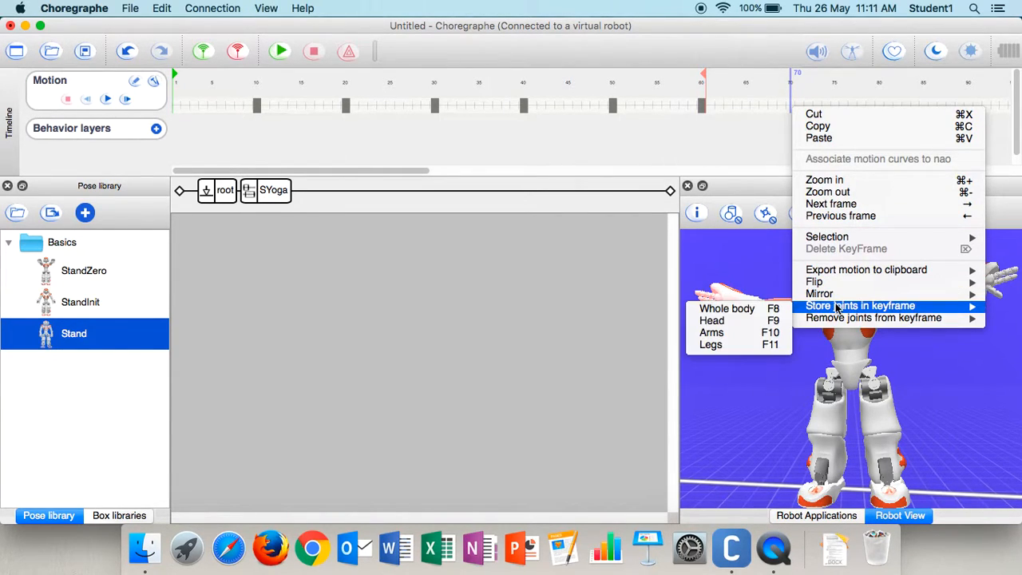
click(740, 333)
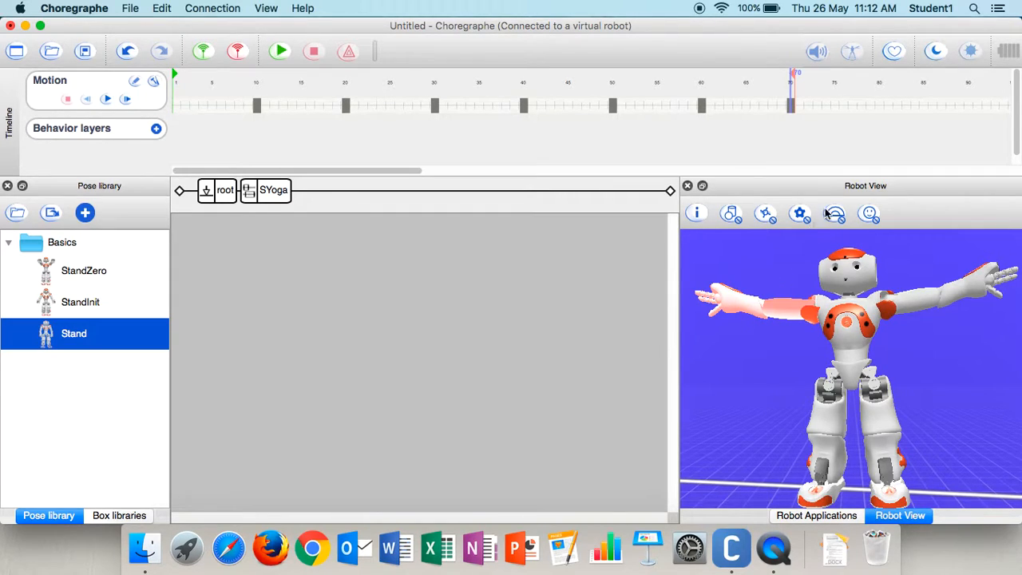
- At frame 80, bend the robot forward with leg mirroring on, setting the hip pitch to about -87.8°
right_click(879, 106)
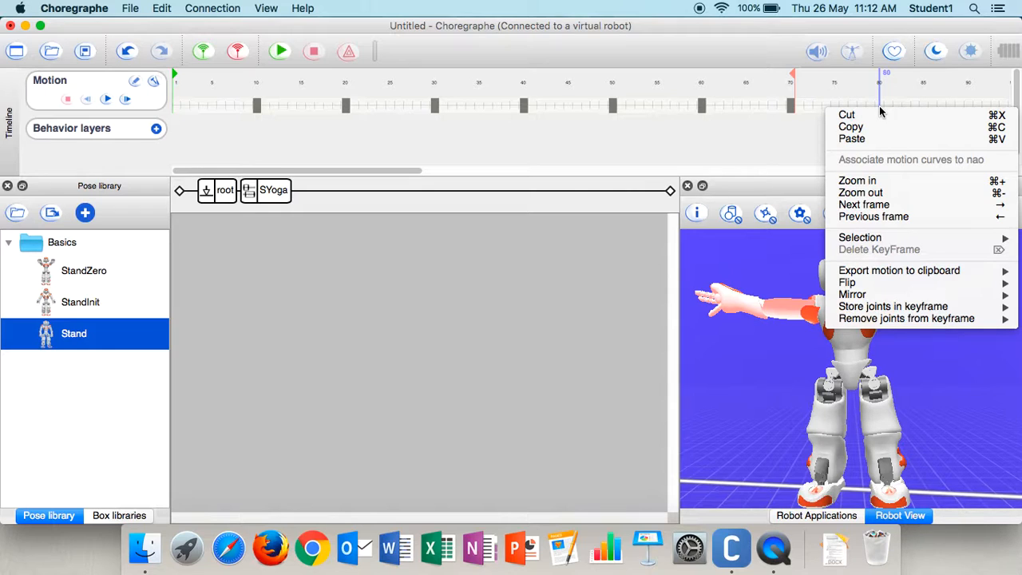
mouse_move(902, 318)
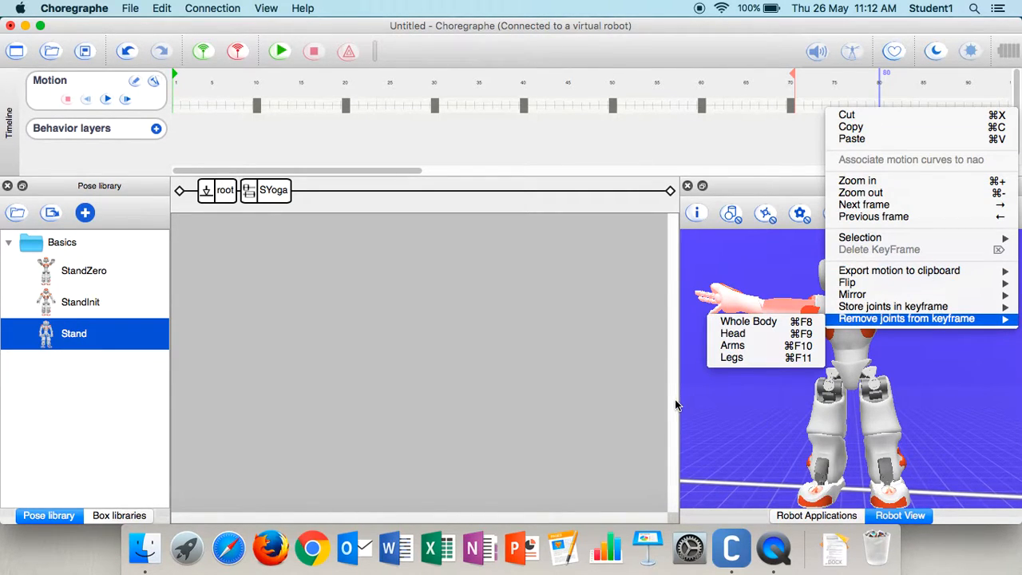
click(636, 388)
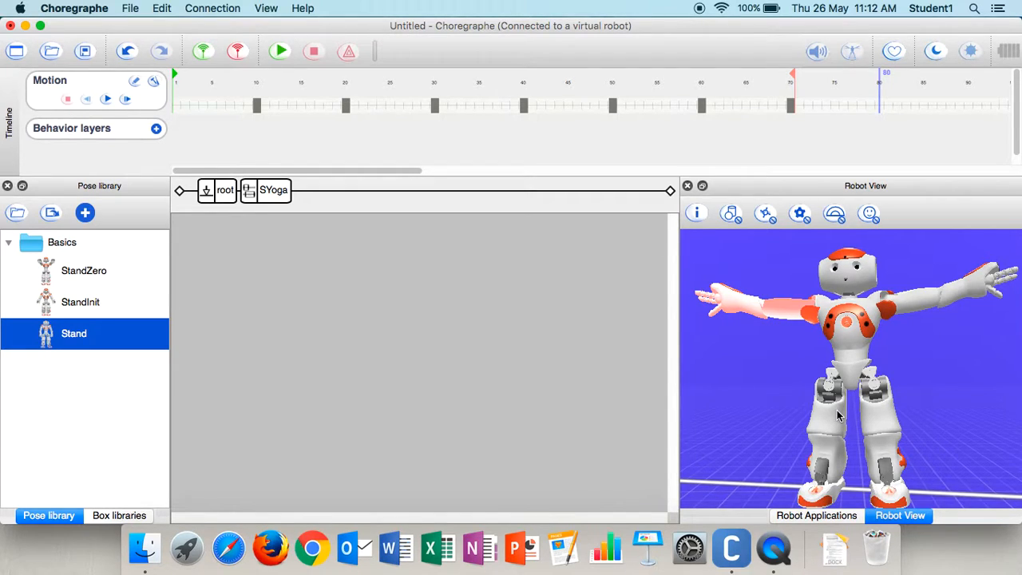
click(828, 438)
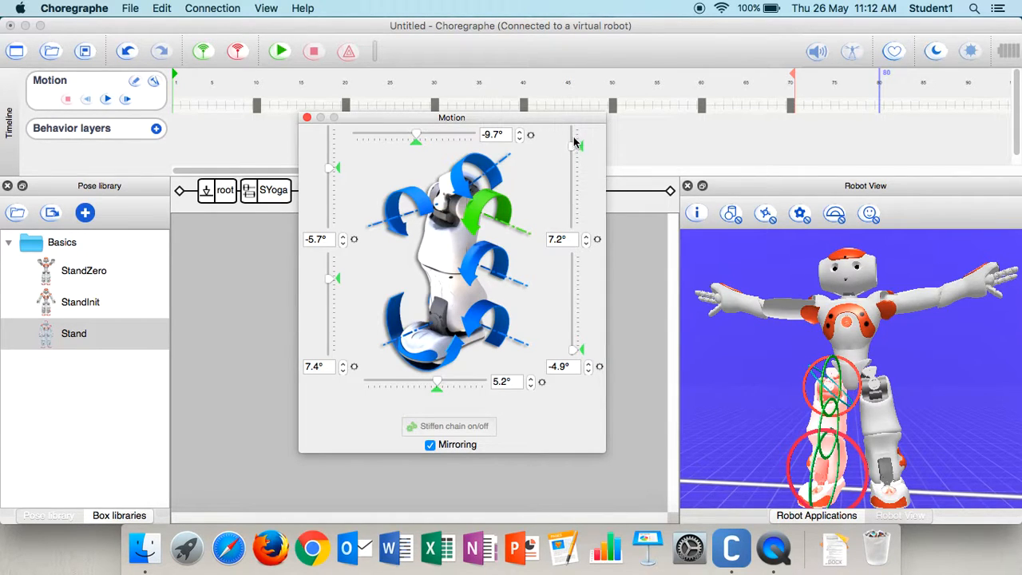
drag(573, 150, 572, 209)
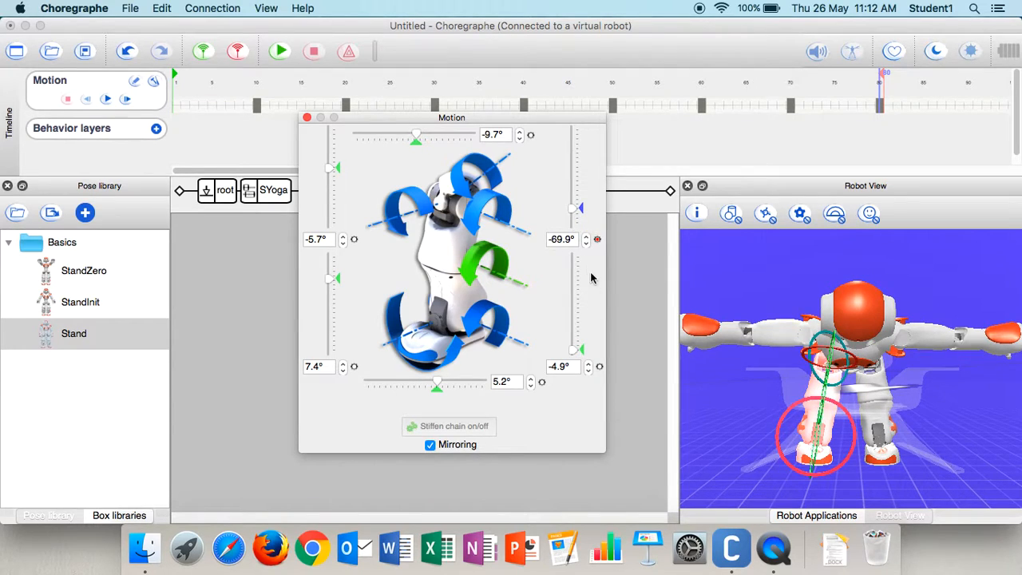
drag(569, 214, 572, 224)
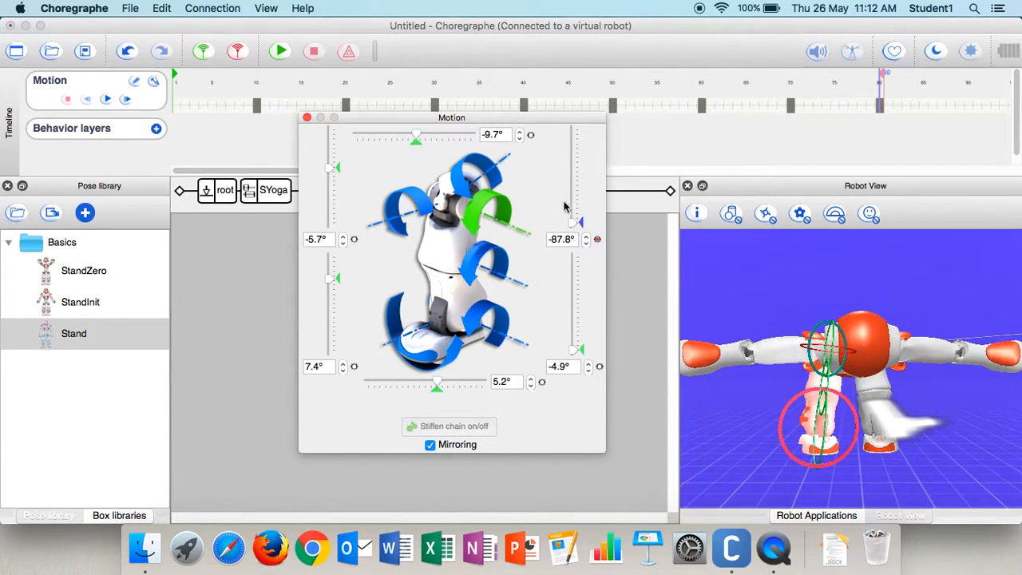
- Turn on arm mirroring and lower both arms towards the feet: shoulder pitch about 21.0°, shoulder roll about -7.0° and elbow roll about 2.4°
click(795, 356)
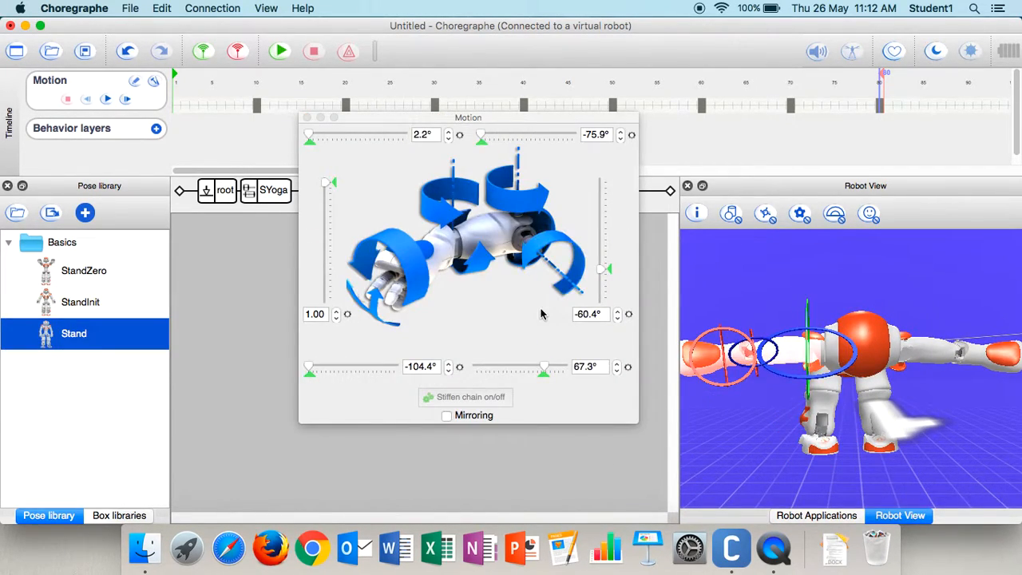
mouse_move(602, 274)
mouse_down()
mouse_move(604, 298)
mouse_move(607, 274)
mouse_up()
click(446, 416)
drag(483, 136, 566, 137)
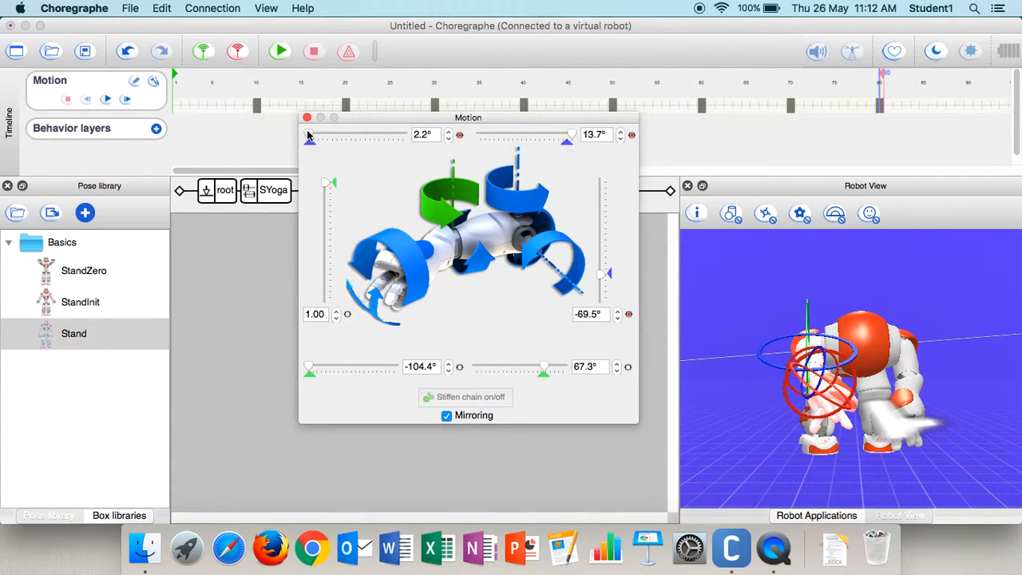
drag(602, 274, 604, 232)
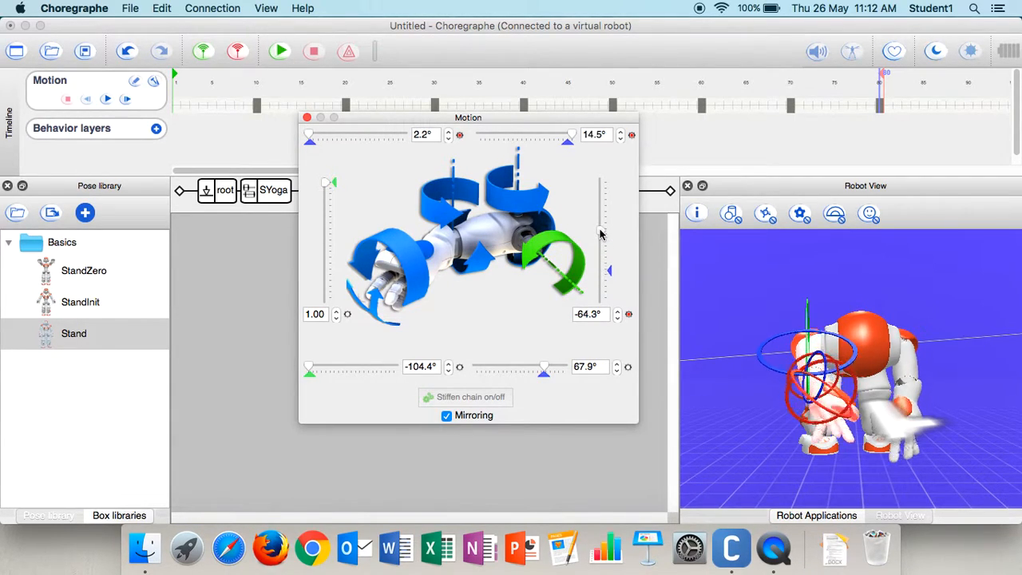
click(564, 138)
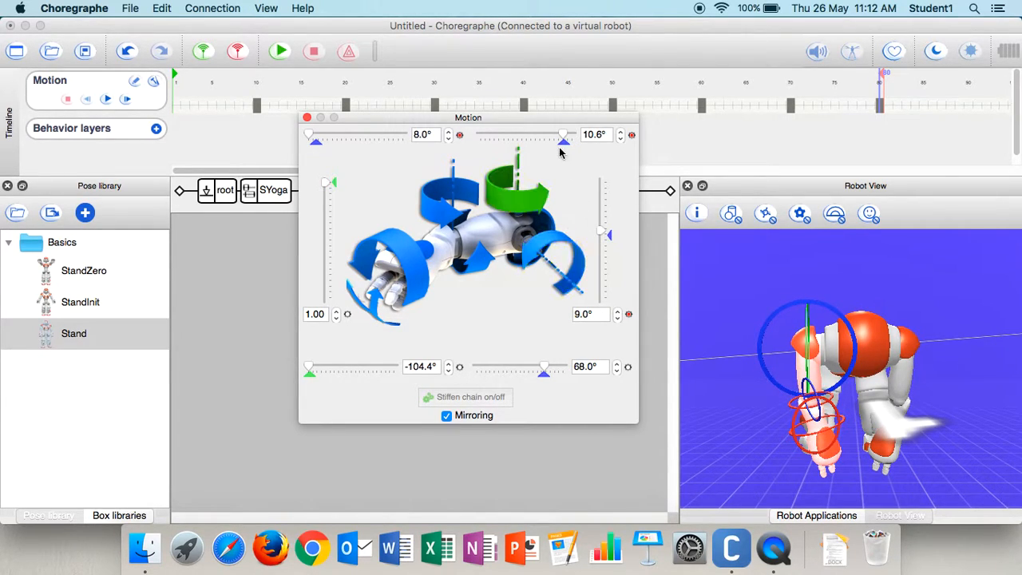
click(307, 117)
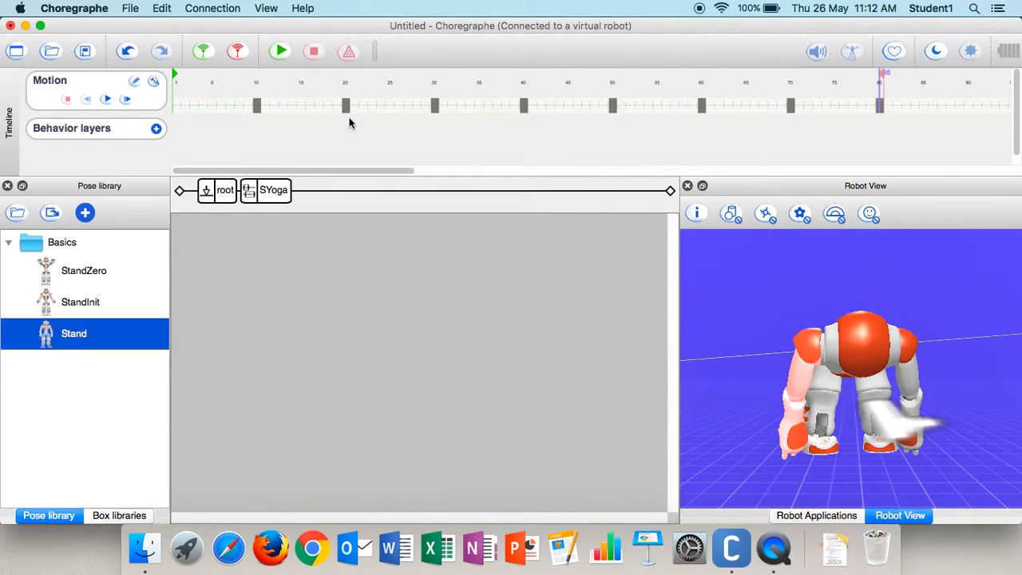
- Store the whole-body joints in the keyframe at frame 80
right_click(880, 102)
mouse_move(876, 309)
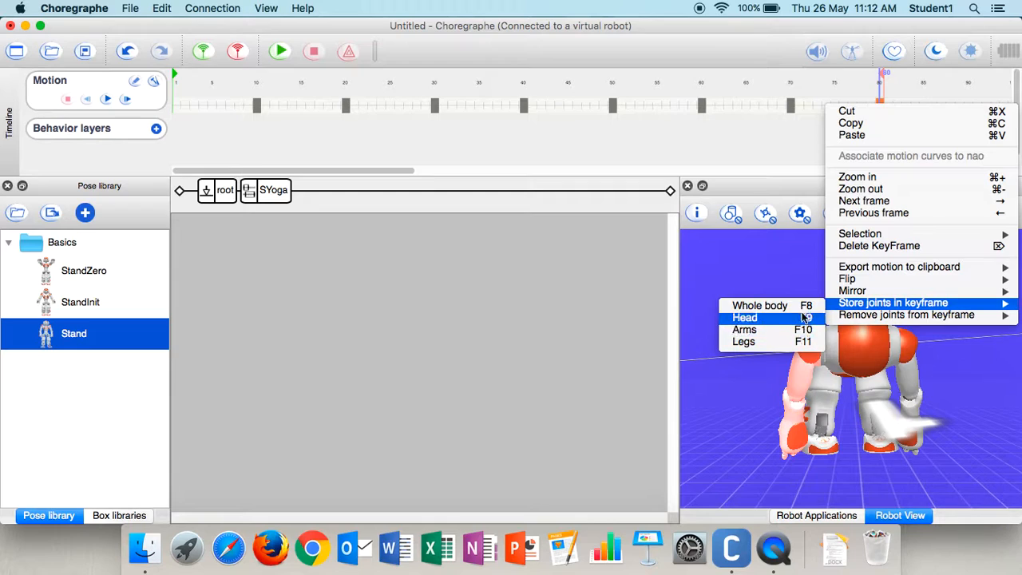
click(800, 308)
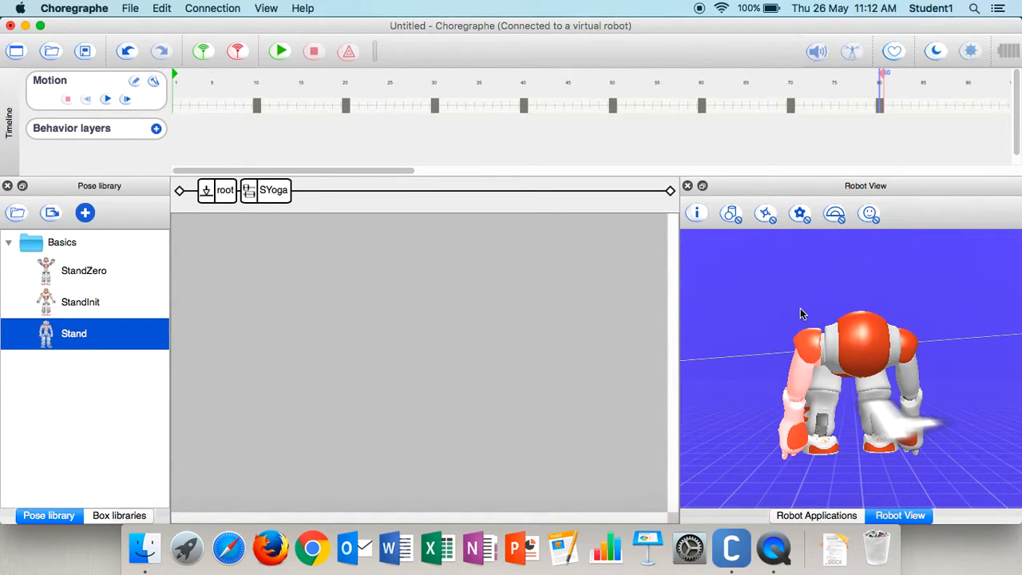
- At frame 90, apply the Stand pose to the robot and store its whole-body joints in a keyframe
click(969, 106)
right_click(969, 106)
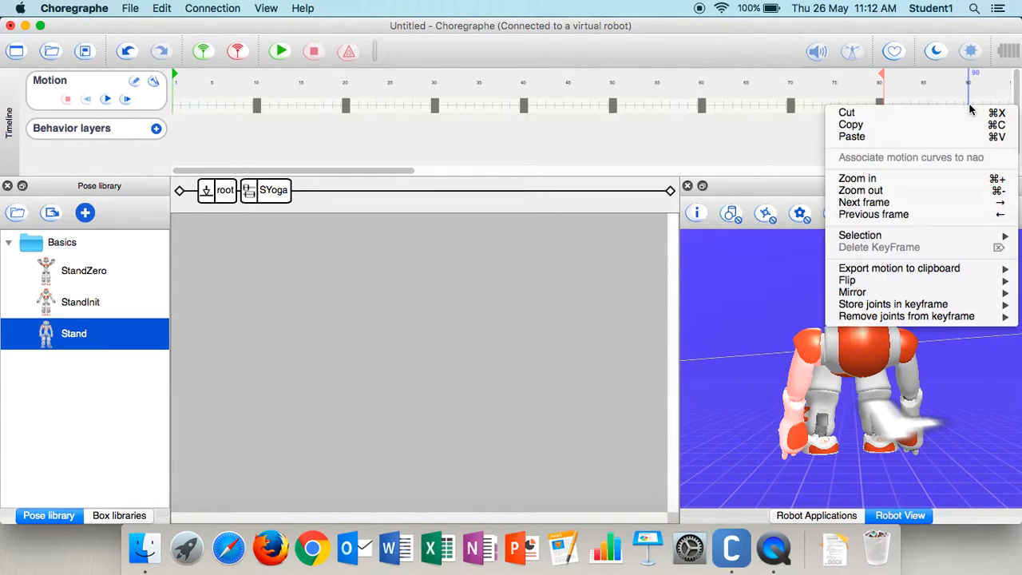
click(663, 297)
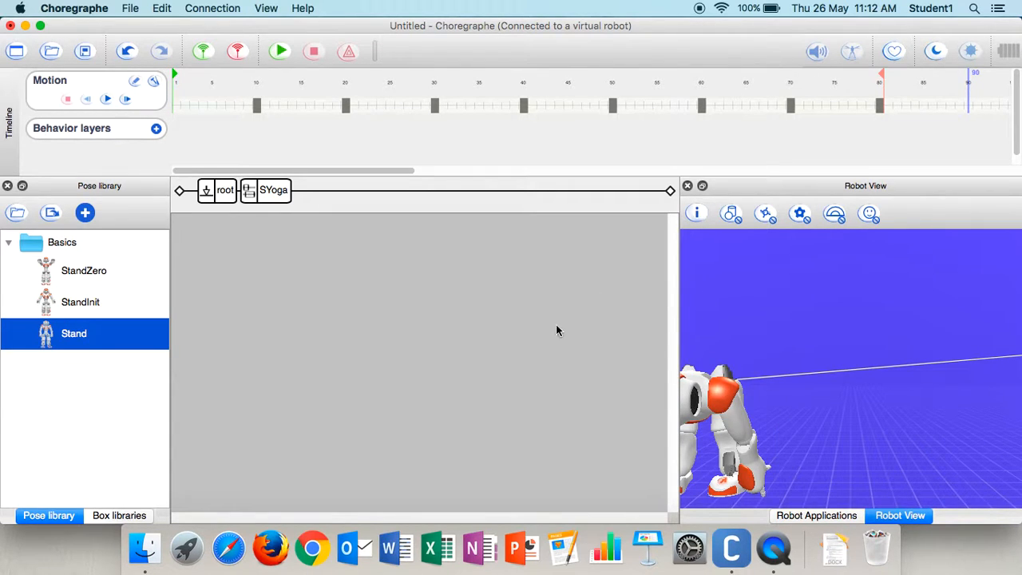
drag(800, 400, 960, 357)
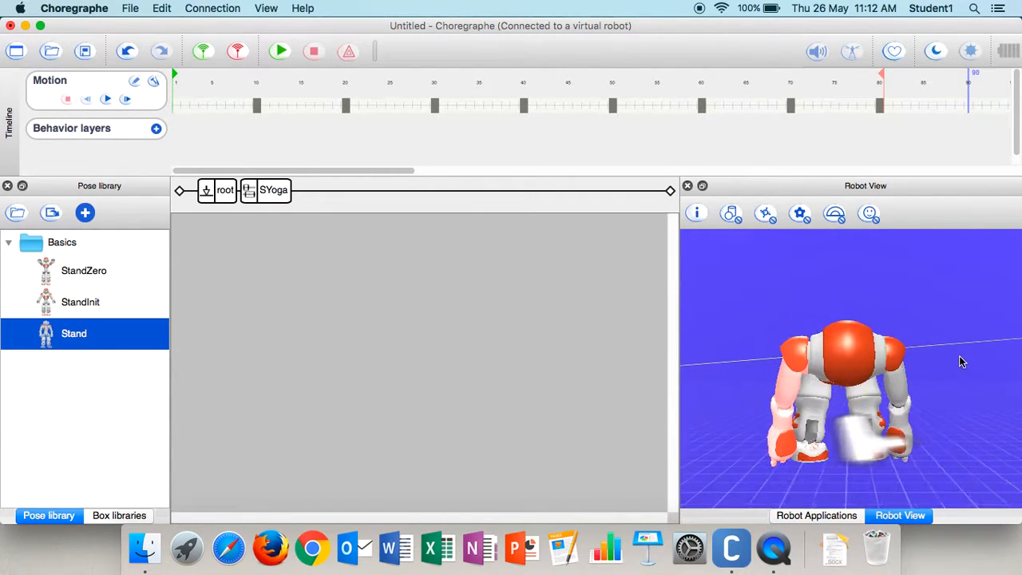
double_click(84, 330)
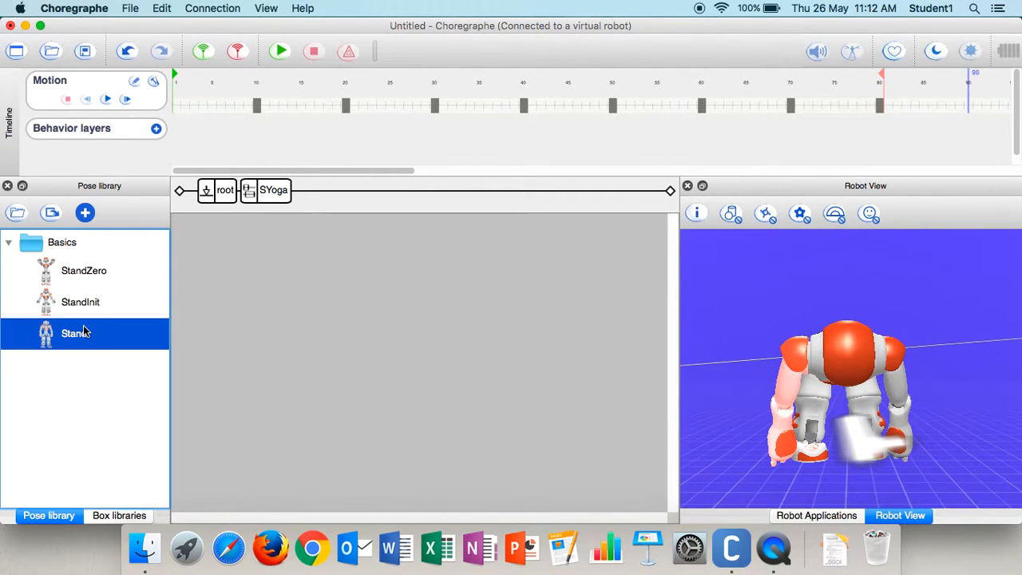
right_click(969, 109)
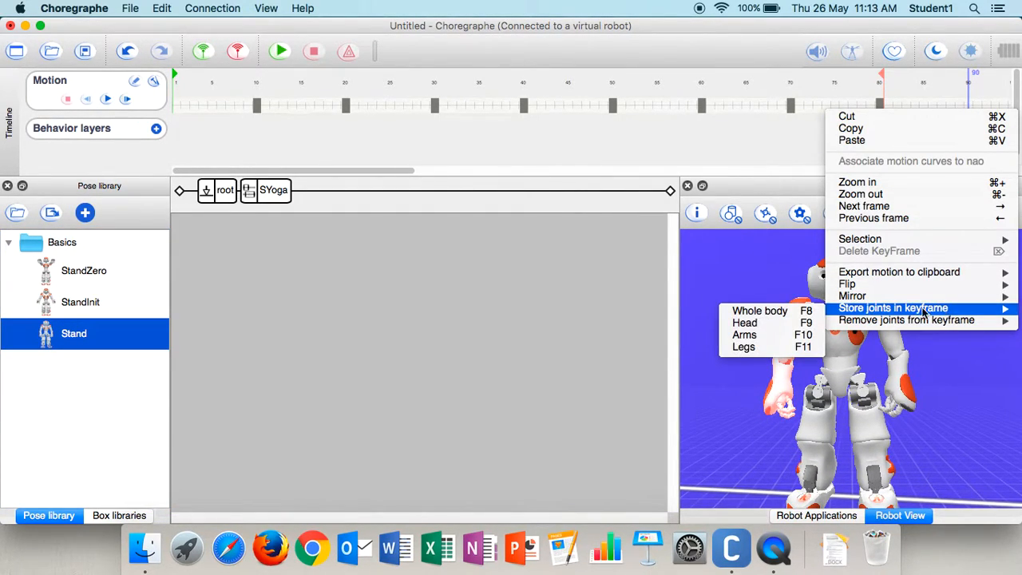
mouse_move(847, 309)
click(760, 311)
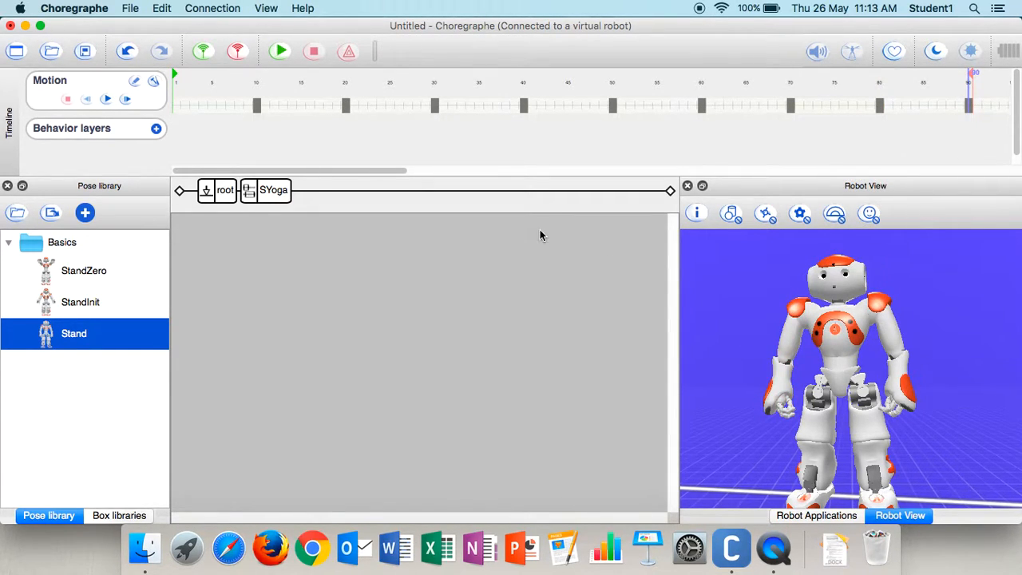
- In the root diagram, wire the repositioned SYoga box from the behavior's start input through its onStopped output to the end output, and run the behavior
click(231, 199)
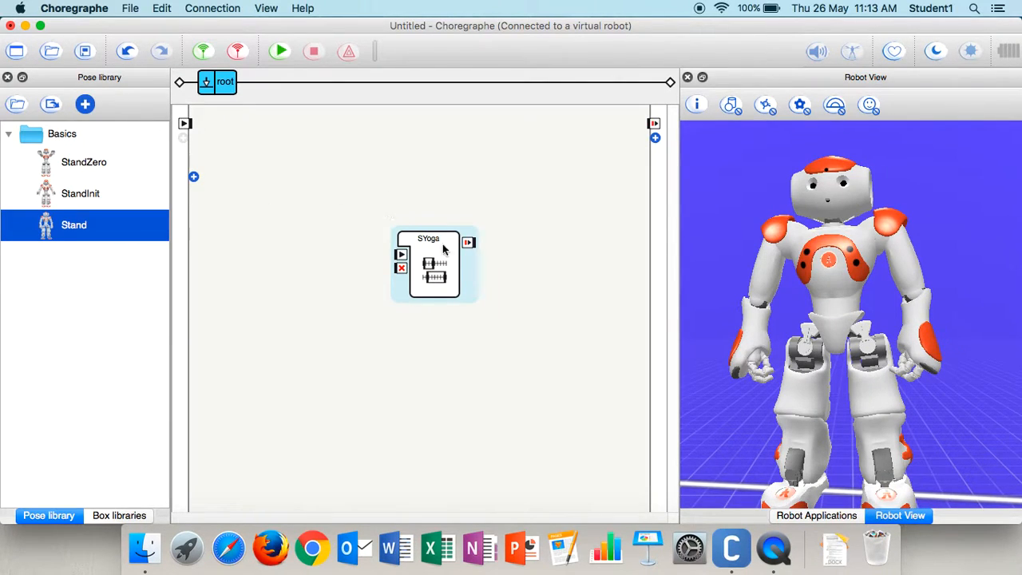
drag(435, 260, 331, 170)
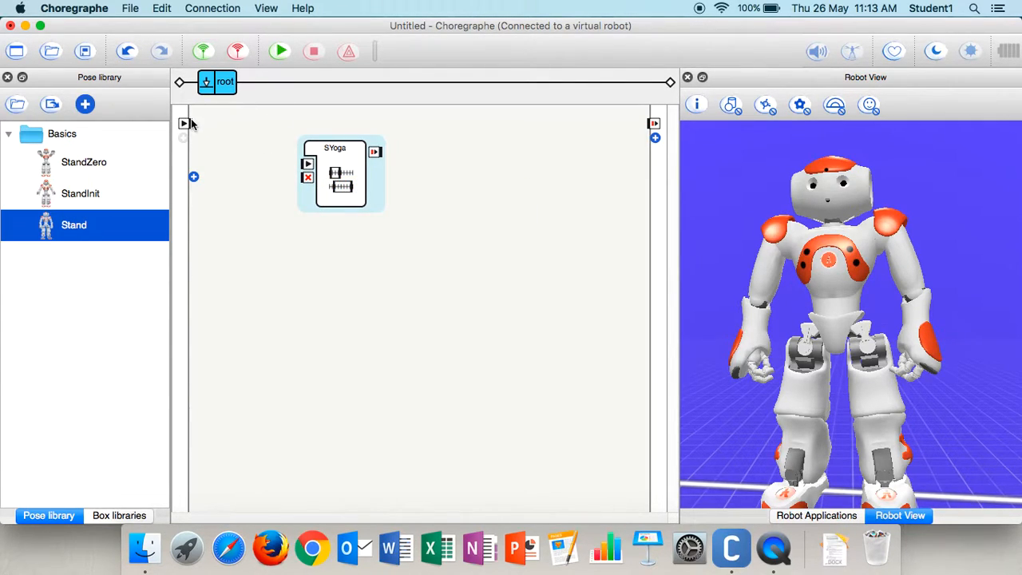
drag(184, 124, 213, 129)
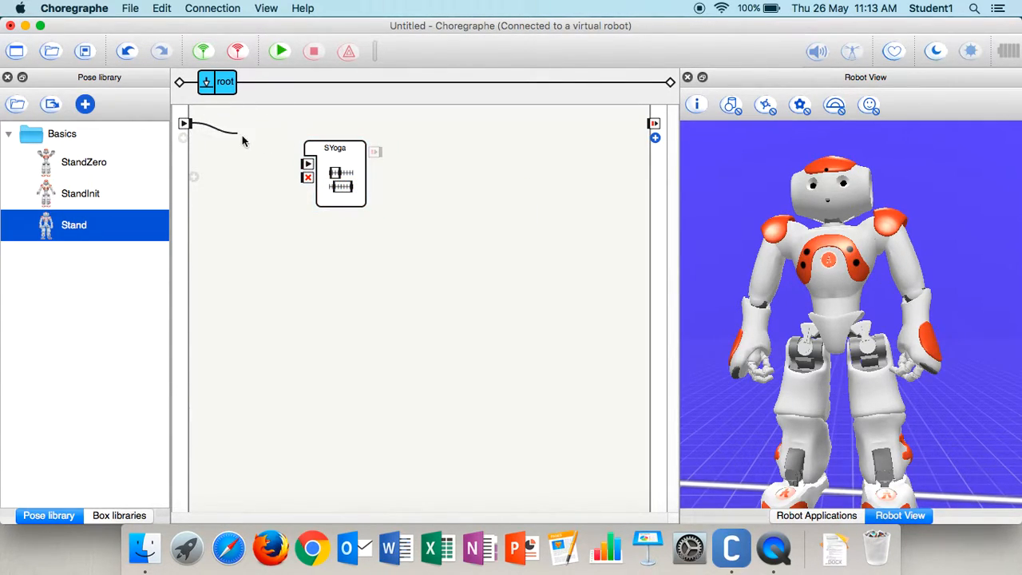
drag(272, 156, 307, 164)
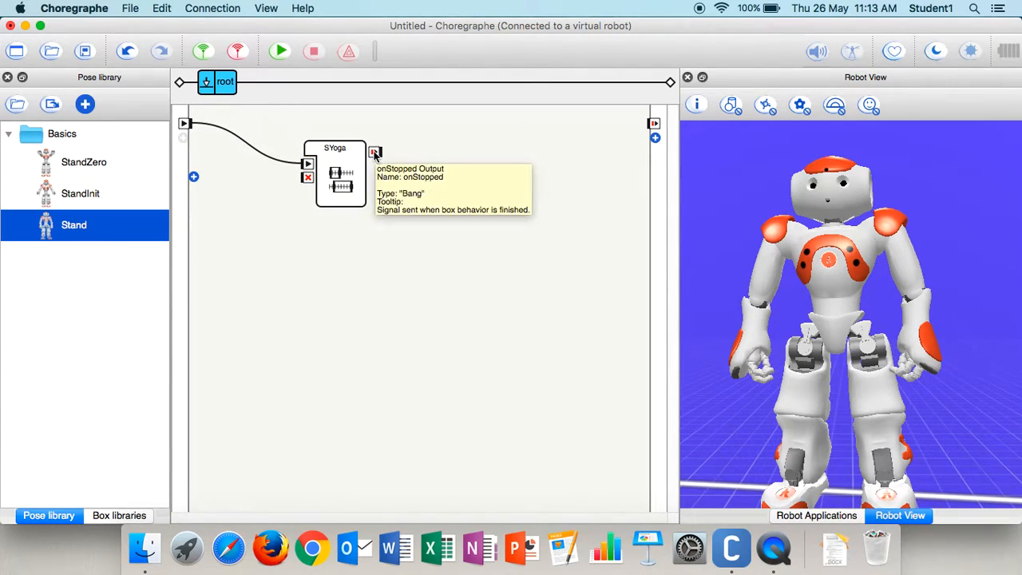
drag(377, 152, 657, 122)
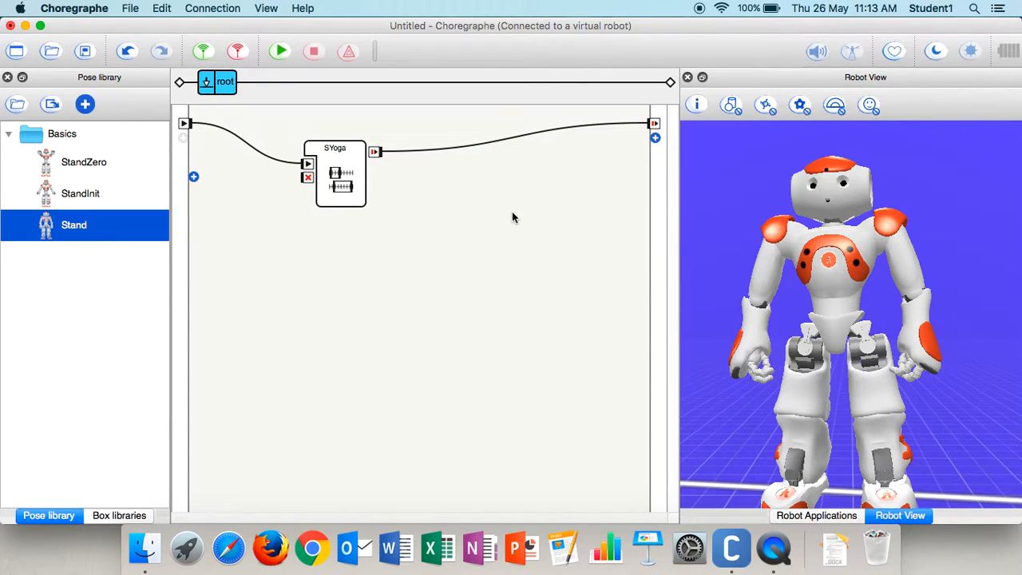
click(284, 48)
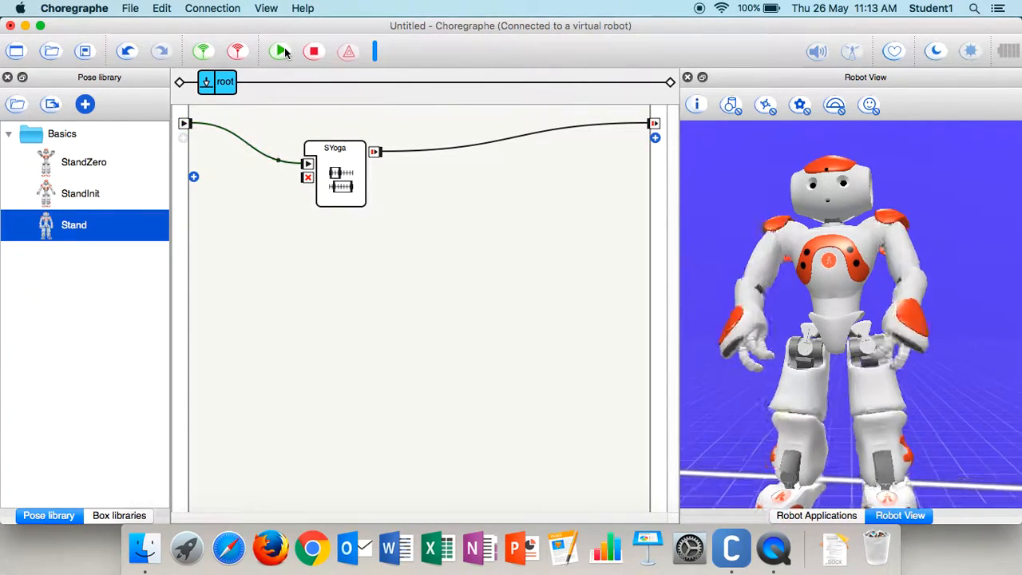